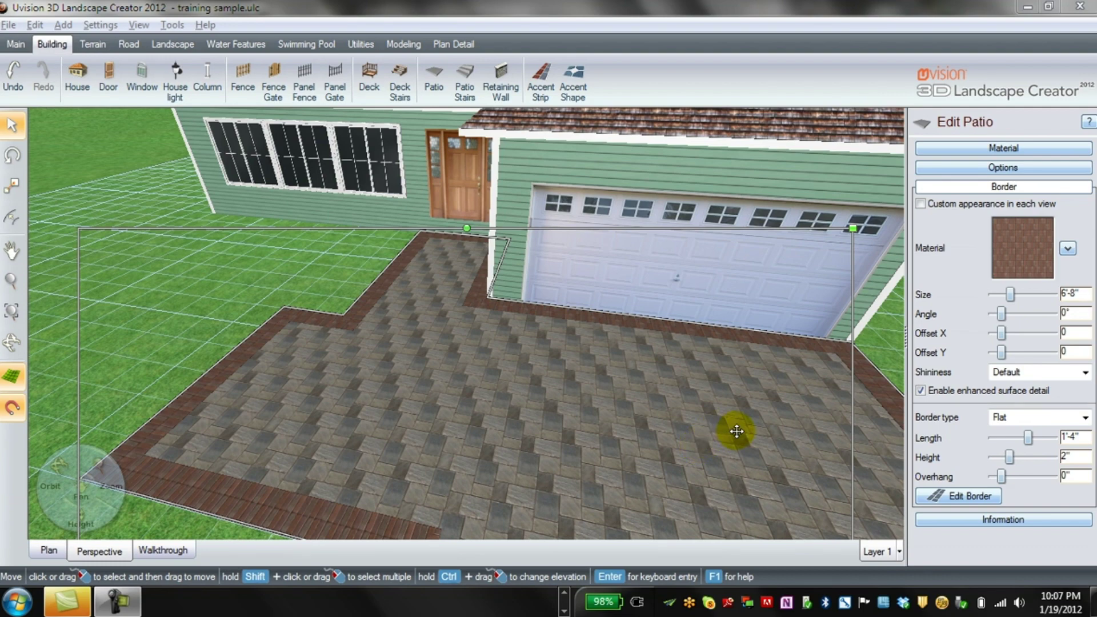
- Orbit the 3-D view along the house's side, then return to the top-down plan
middle_click_drag(715, 425, 615, 412)
middle_click_drag(787, 440, 269, 372)
middle_click_drag(745, 271, 251, 406)
middle_click_drag(280, 479, 401, 392)
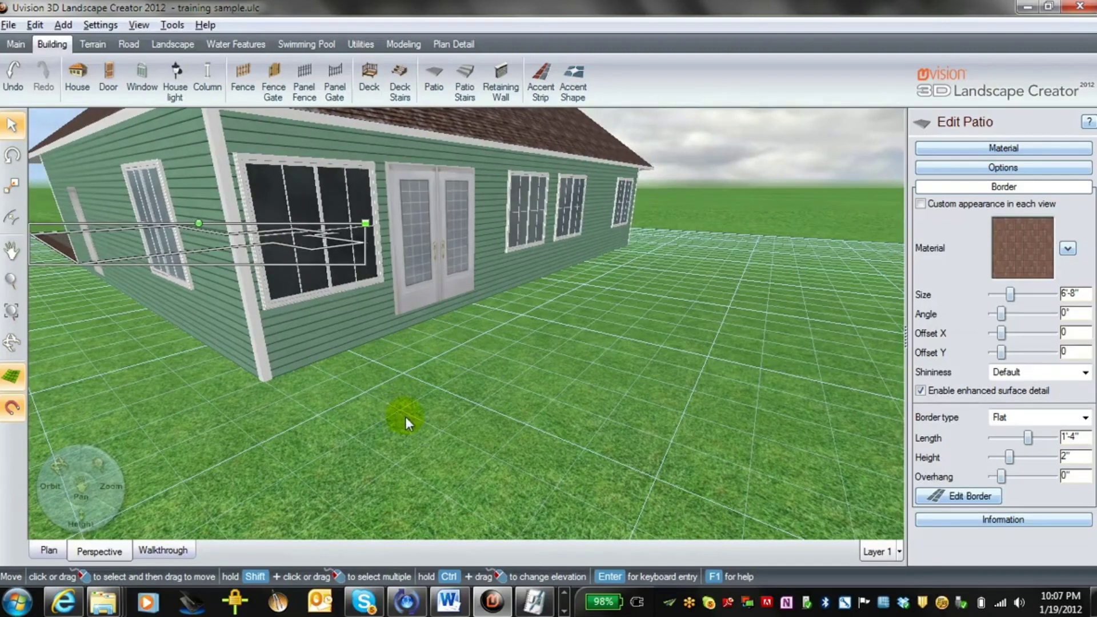
left_click(49, 552)
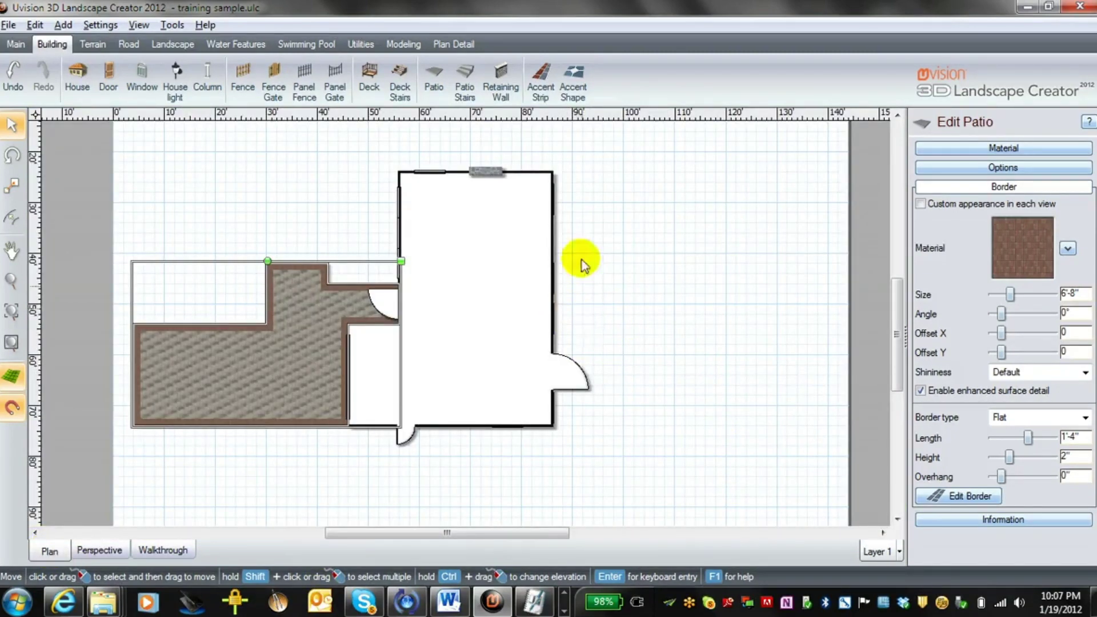
- Outline the patio on the right wall: 14' edges, 14'2" clipped corners, 10' outer edge
left_click(433, 90)
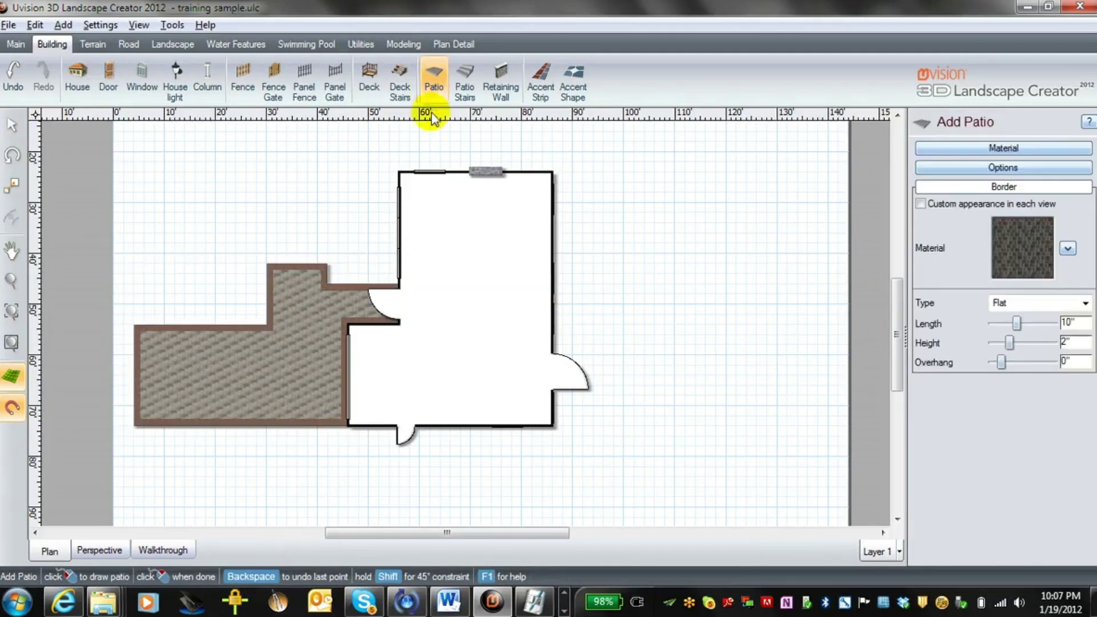
left_click(551, 303)
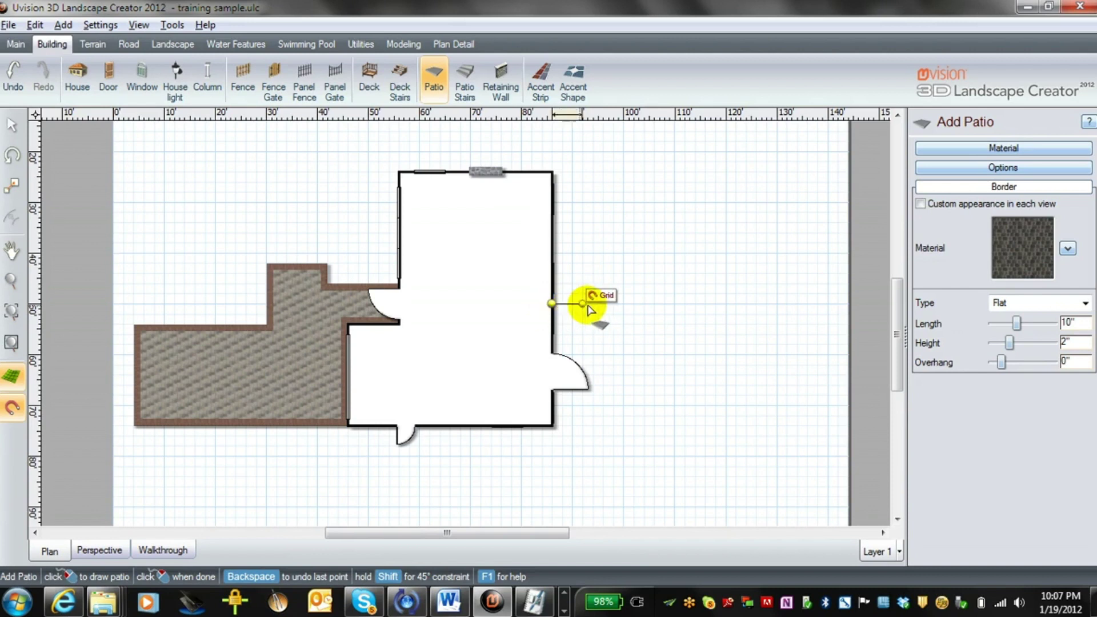
left_click(622, 303)
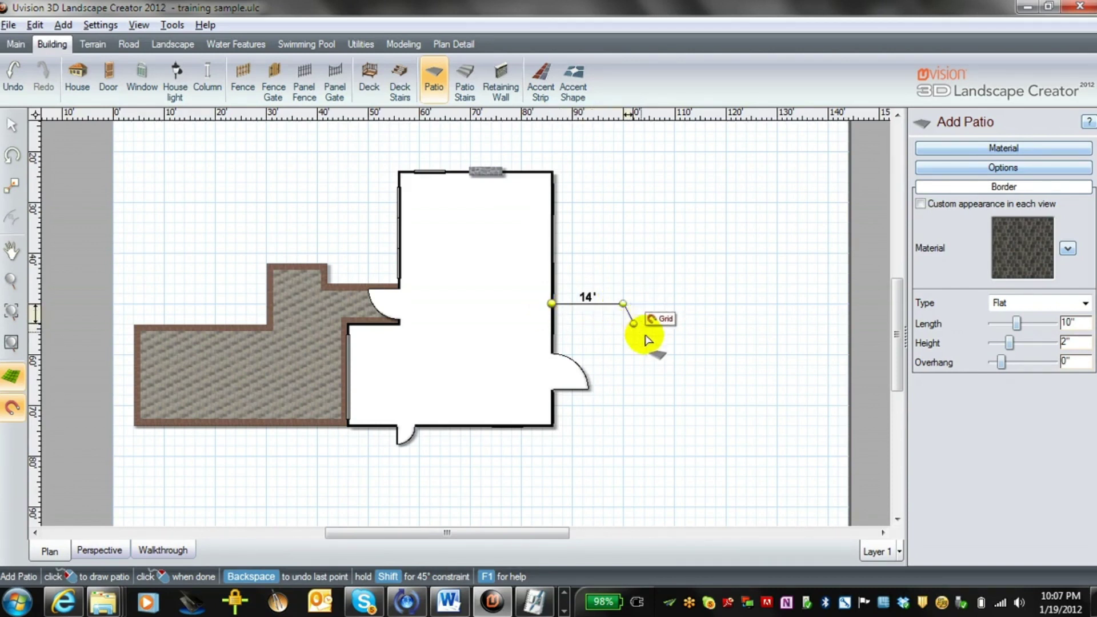
left_click(674, 354)
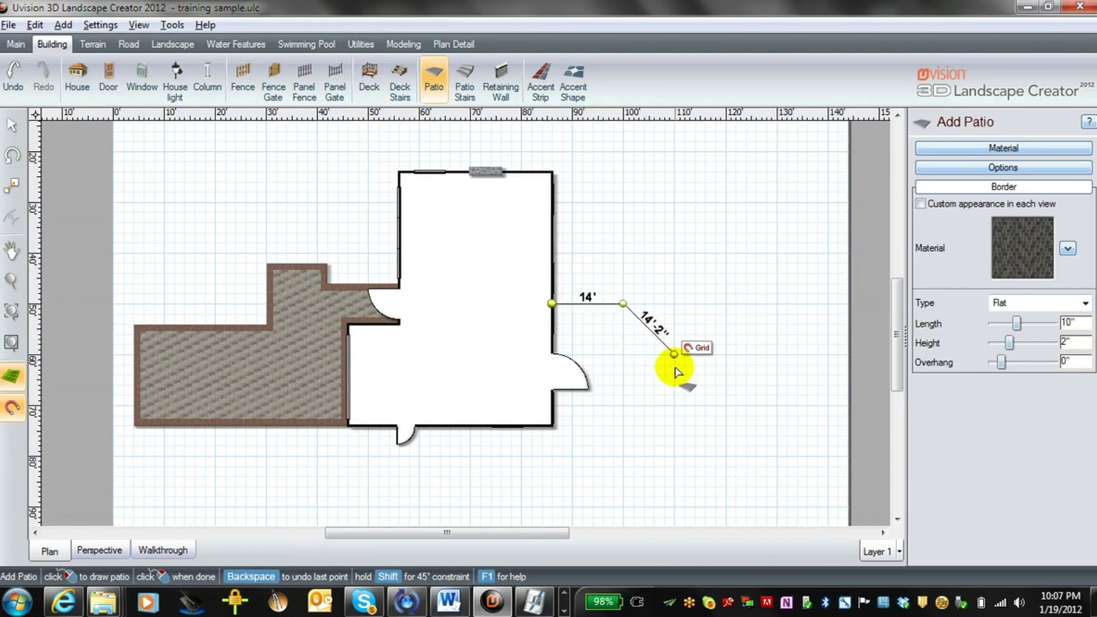
left_click(674, 405)
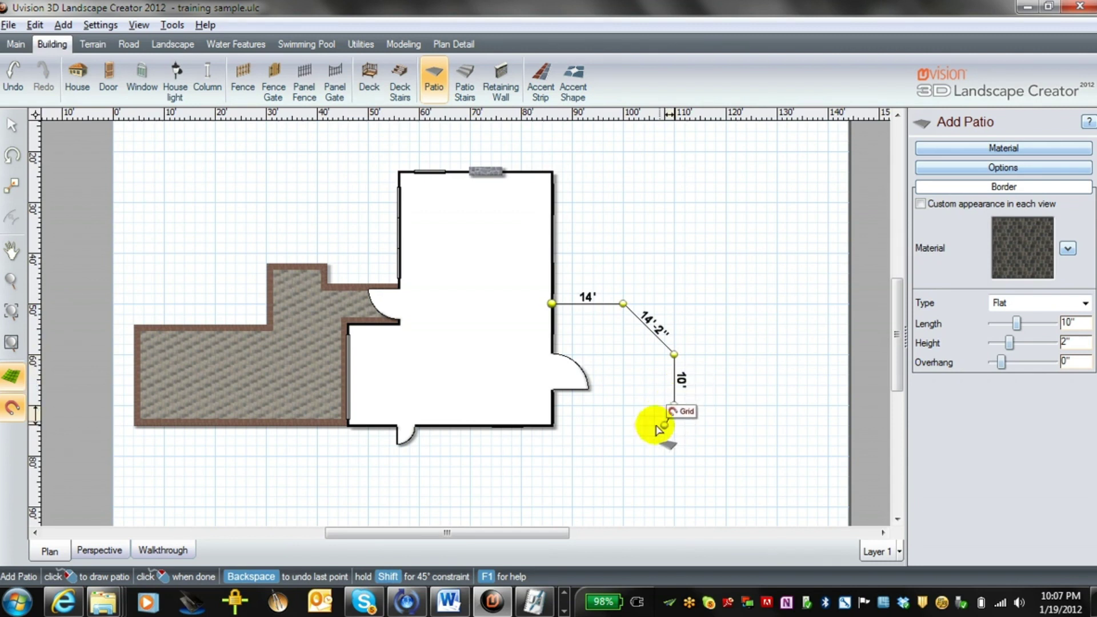
left_click(623, 456)
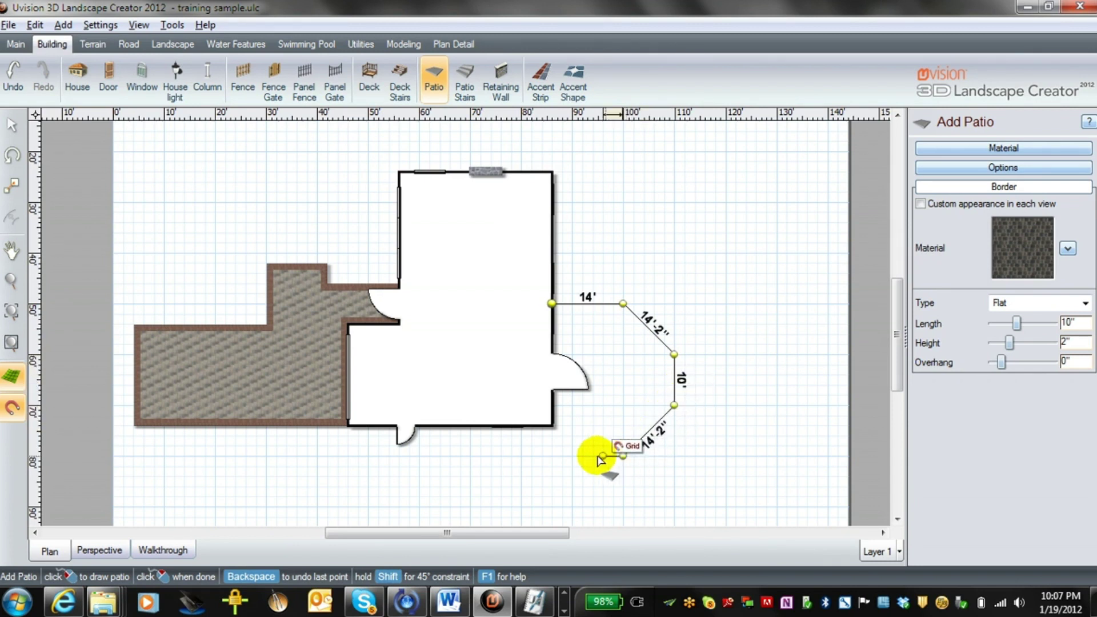
left_click(552, 454)
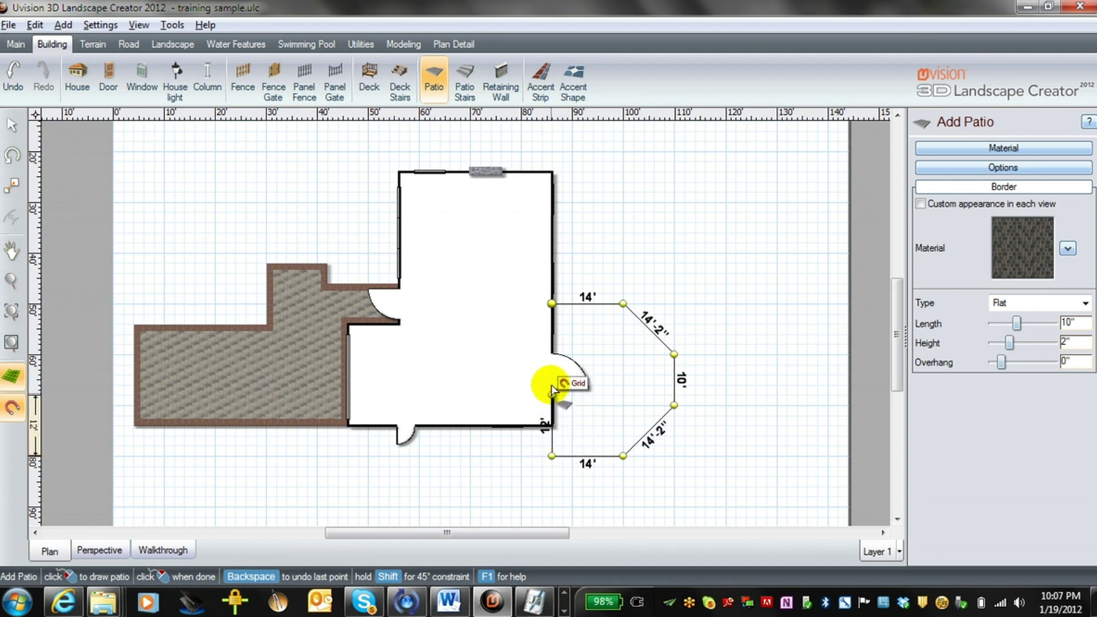
left_click(552, 305)
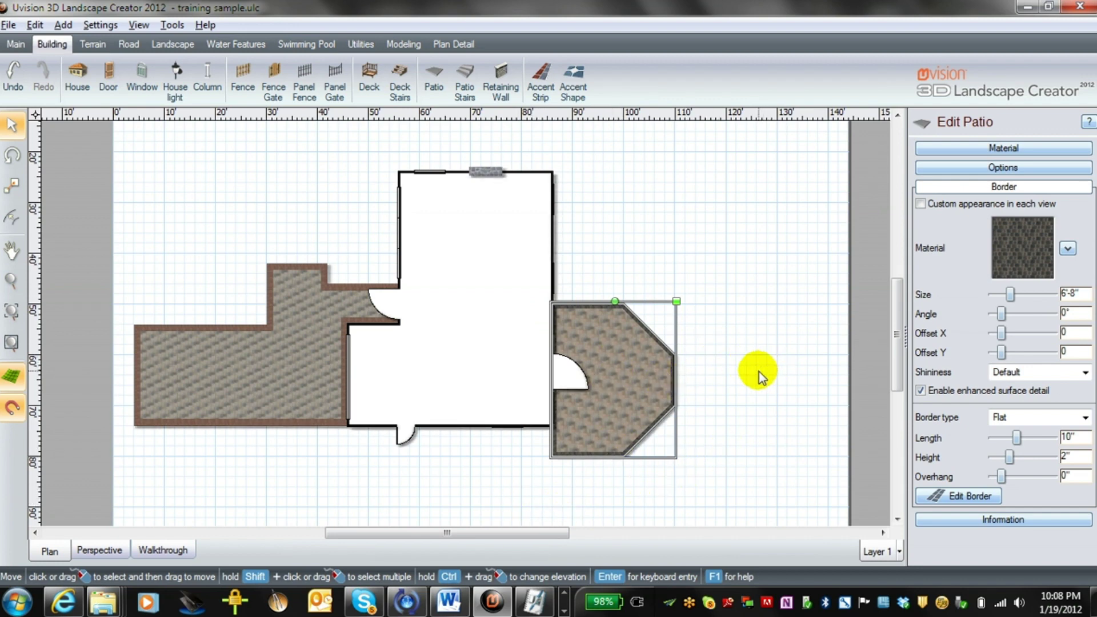
- Orbit the Perspective view around the house's right wall to inspect the angled patio, then return to Plan
scroll(756, 378, "up", 1)
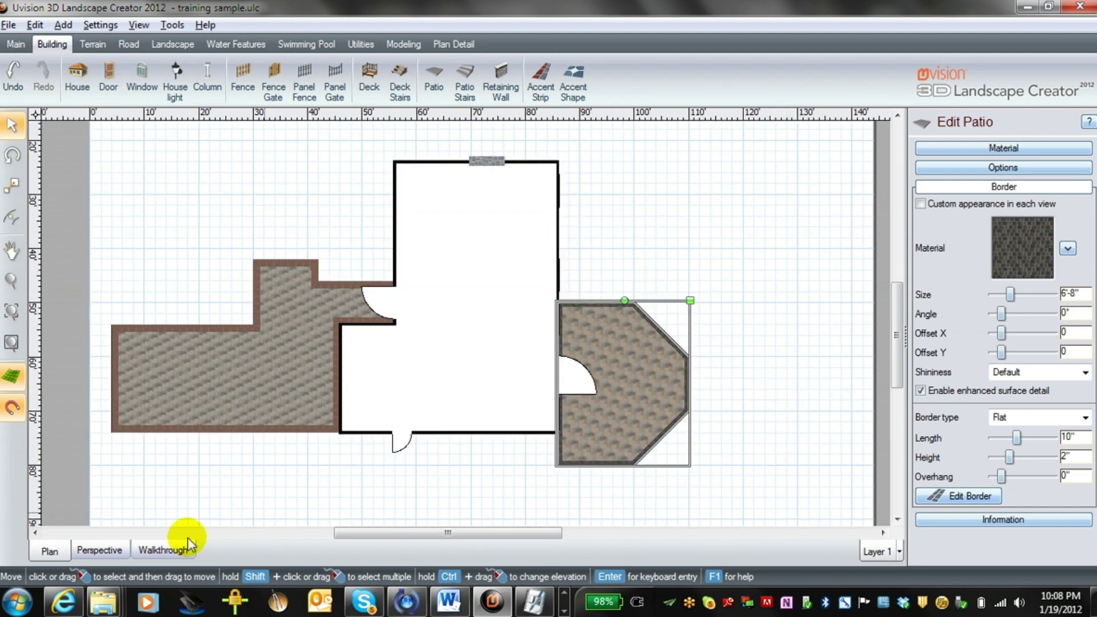
left_click(100, 550)
right_click_drag(397, 478, 459, 485)
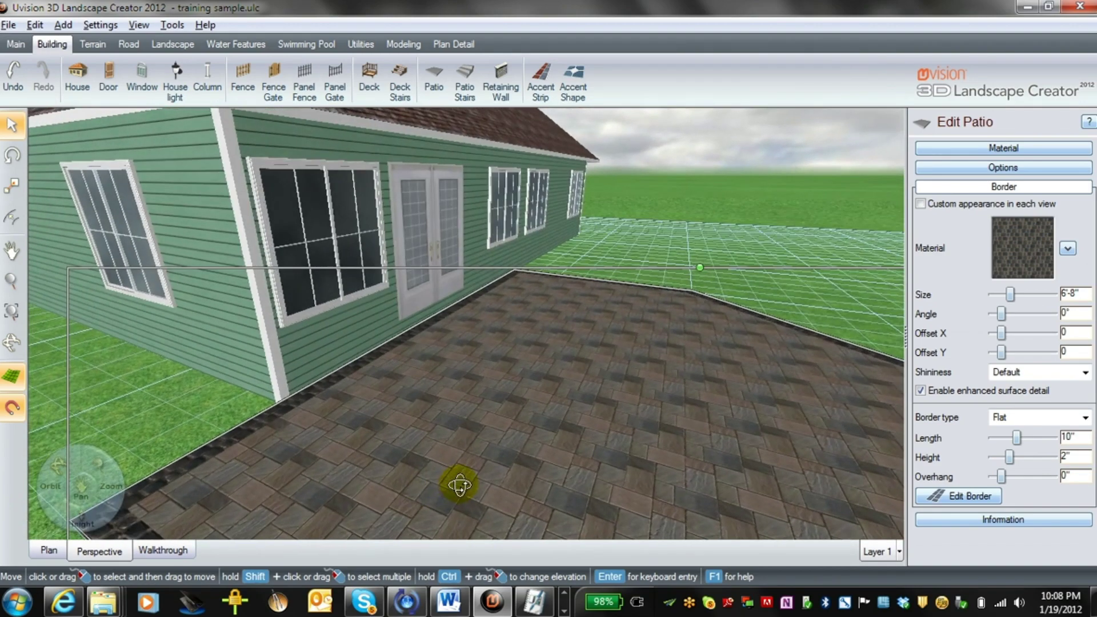
right_click_drag(301, 463, 709, 228)
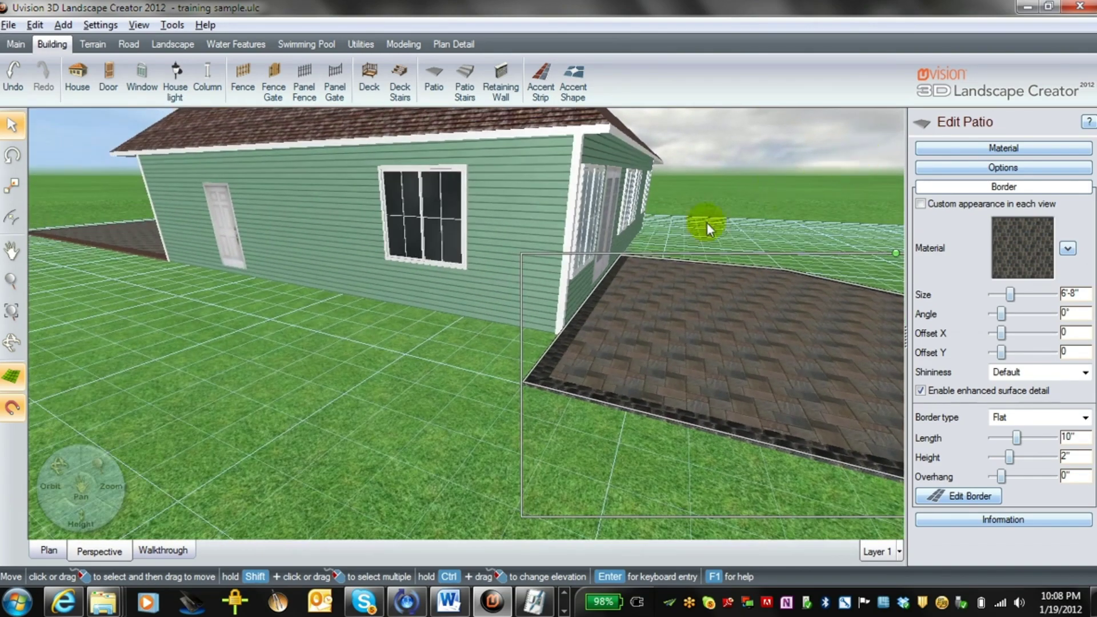
right_click_drag(303, 391, 326, 397)
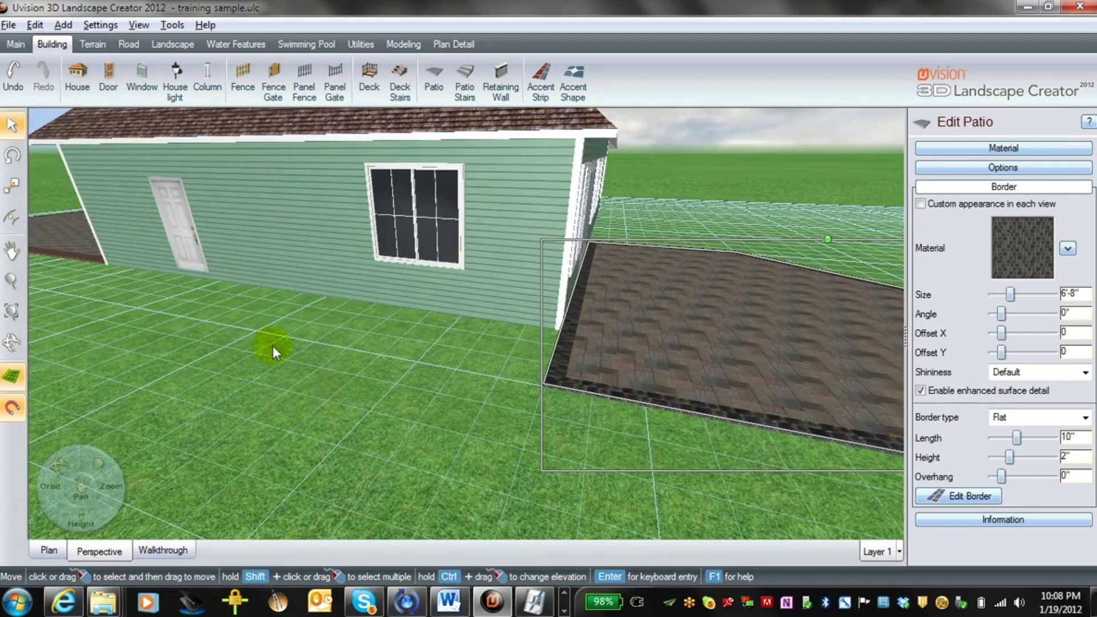
right_click_drag(215, 391, 187, 305)
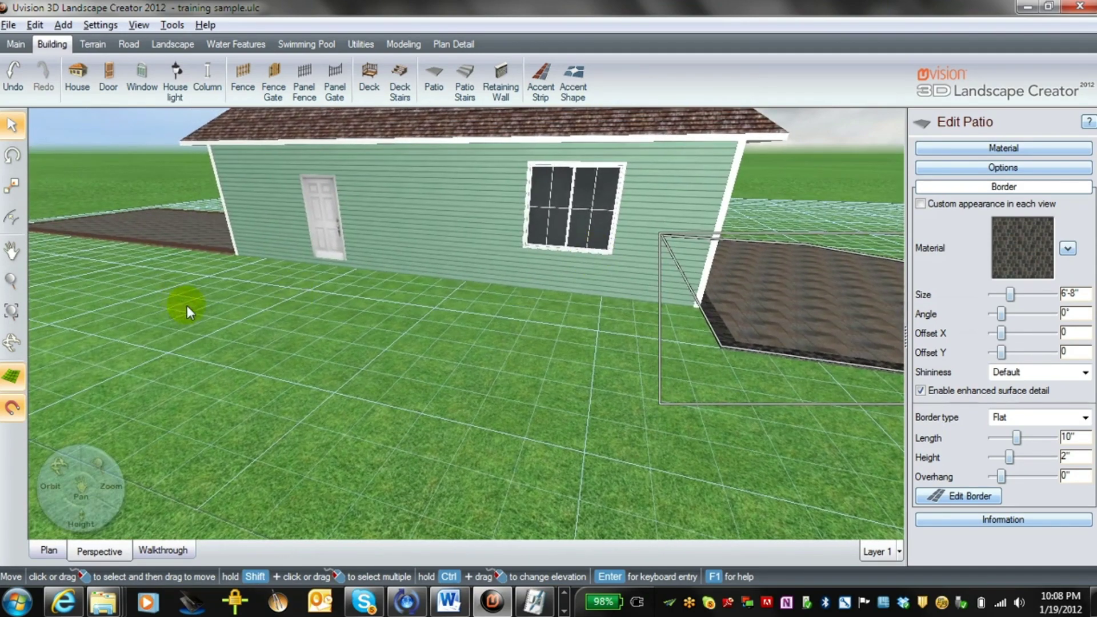
left_click(48, 551)
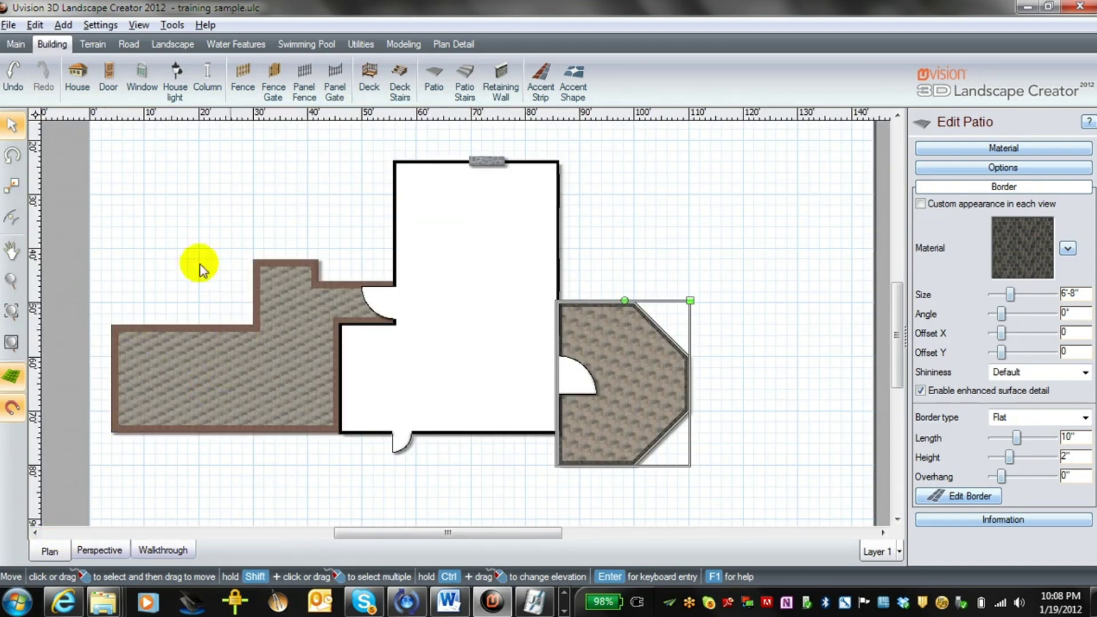
- Begin a 4'-wide Landscape path below the house, anchored at the left patio's lower edge
left_click(178, 46)
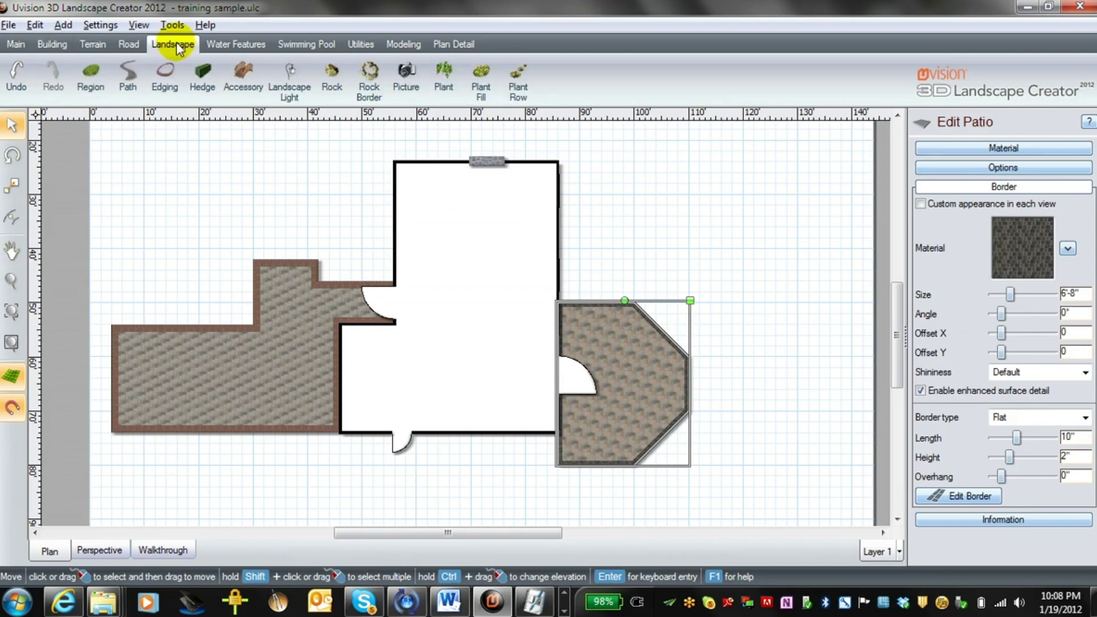
left_click(128, 80)
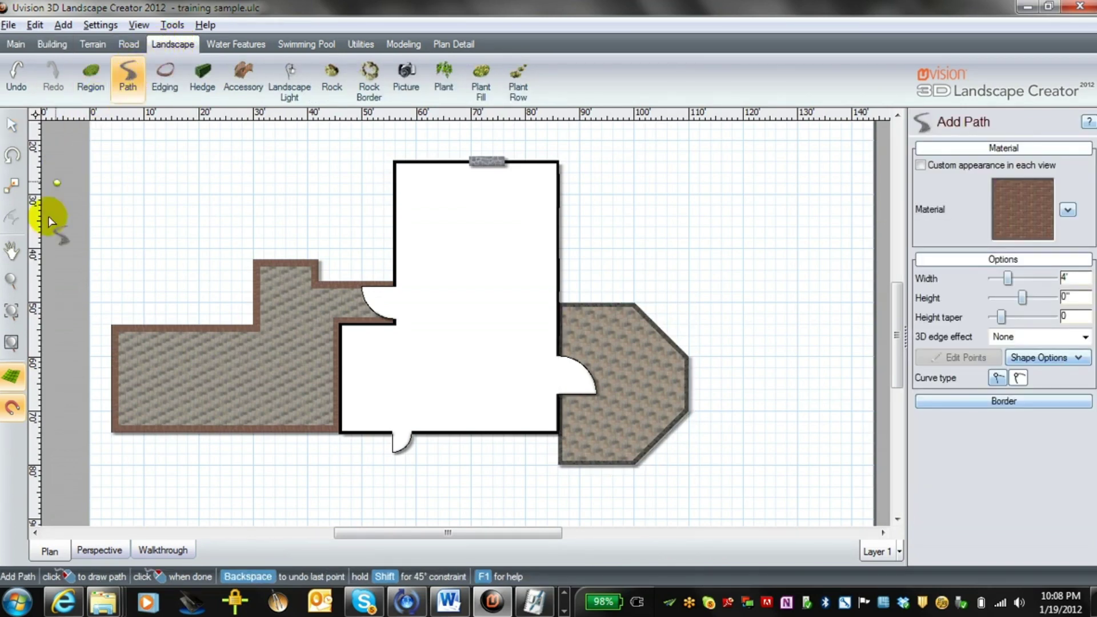
scroll(277, 491, "up", 1)
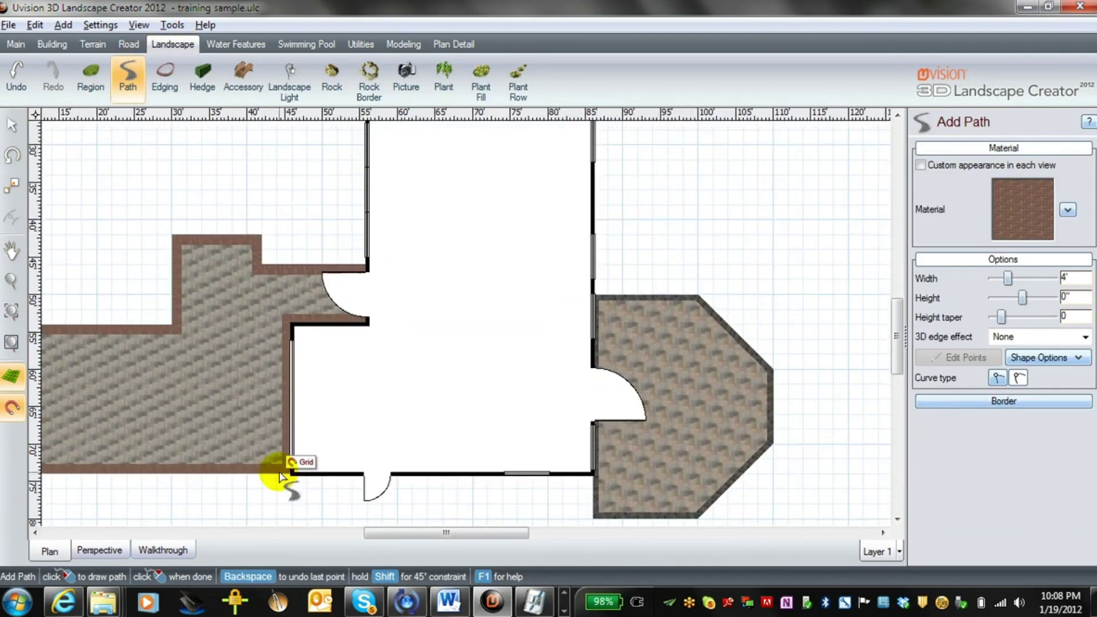
middle_click_drag(276, 464, 387, 215)
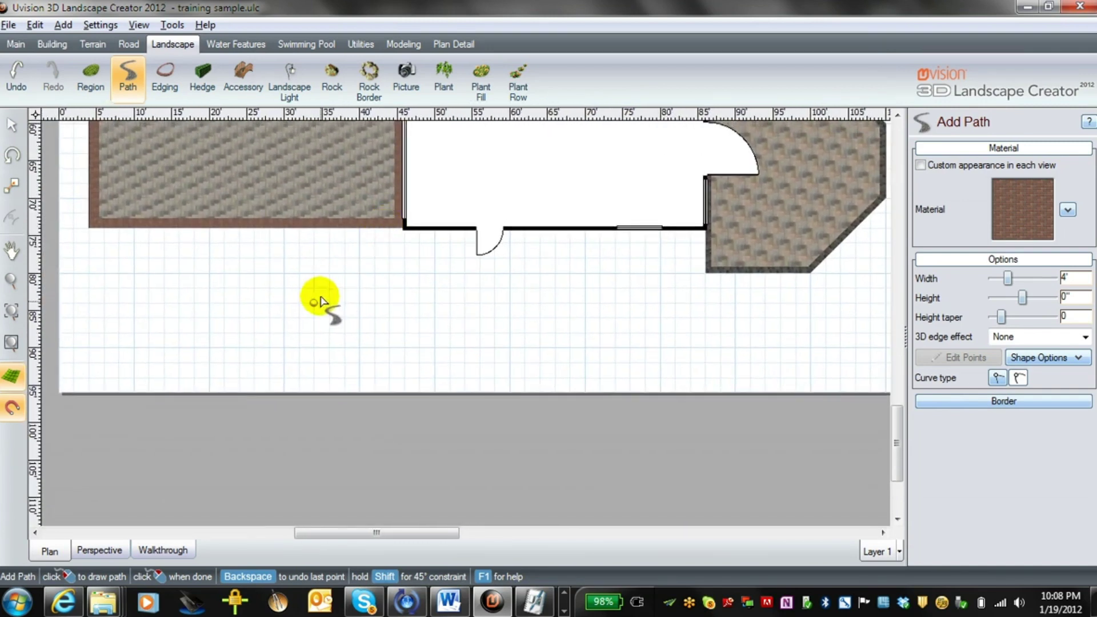
scroll(320, 295, "up", 1)
scroll(309, 251, "up", 1)
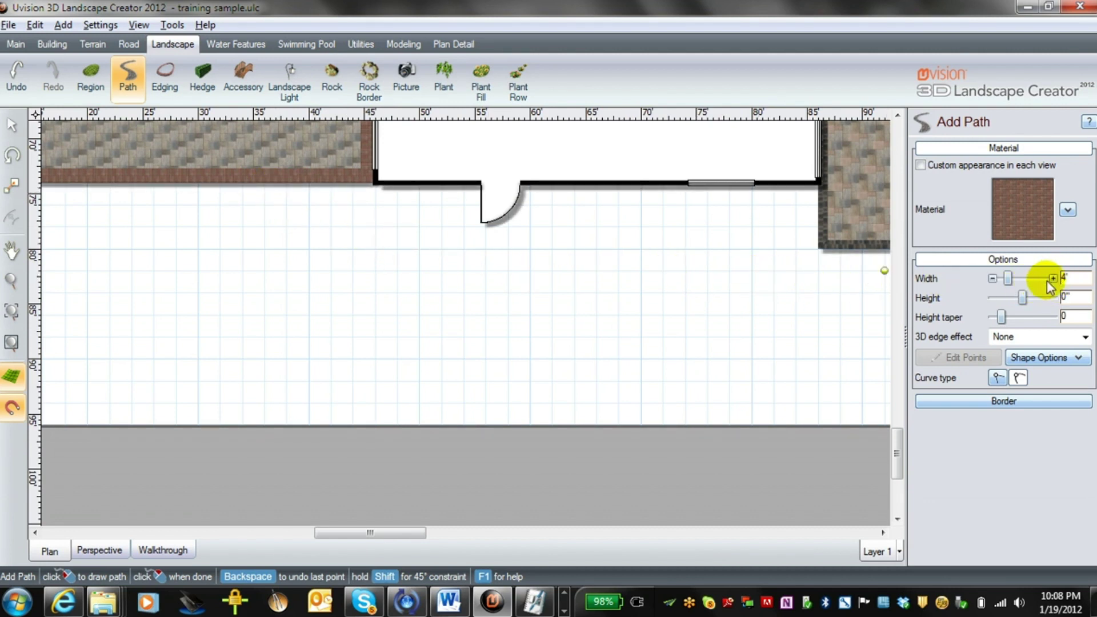
left_click(1066, 277)
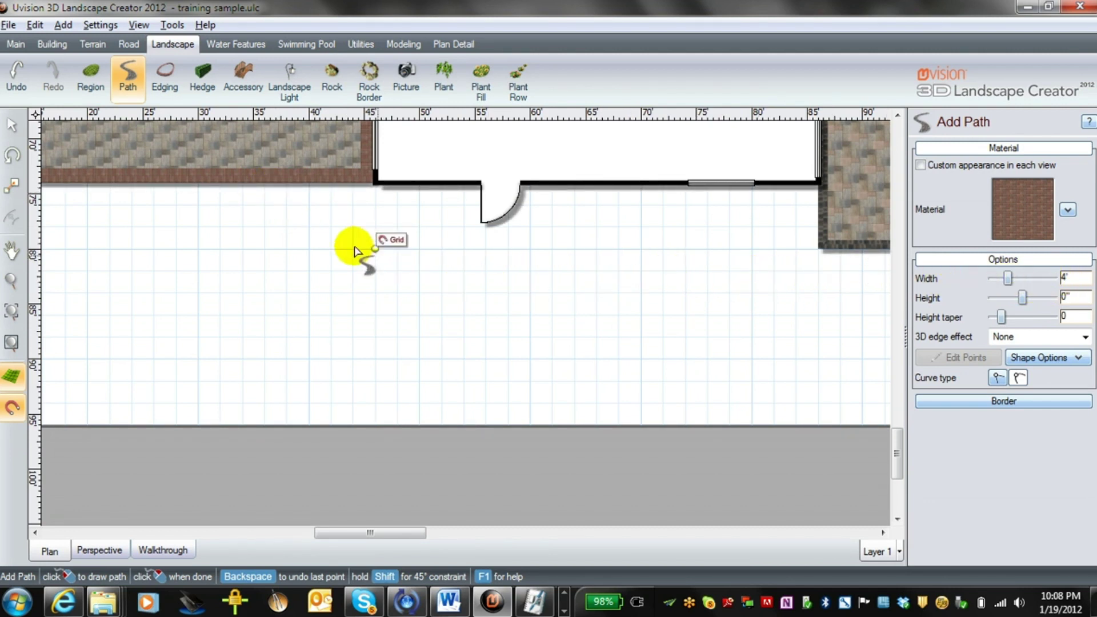
left_click(292, 197)
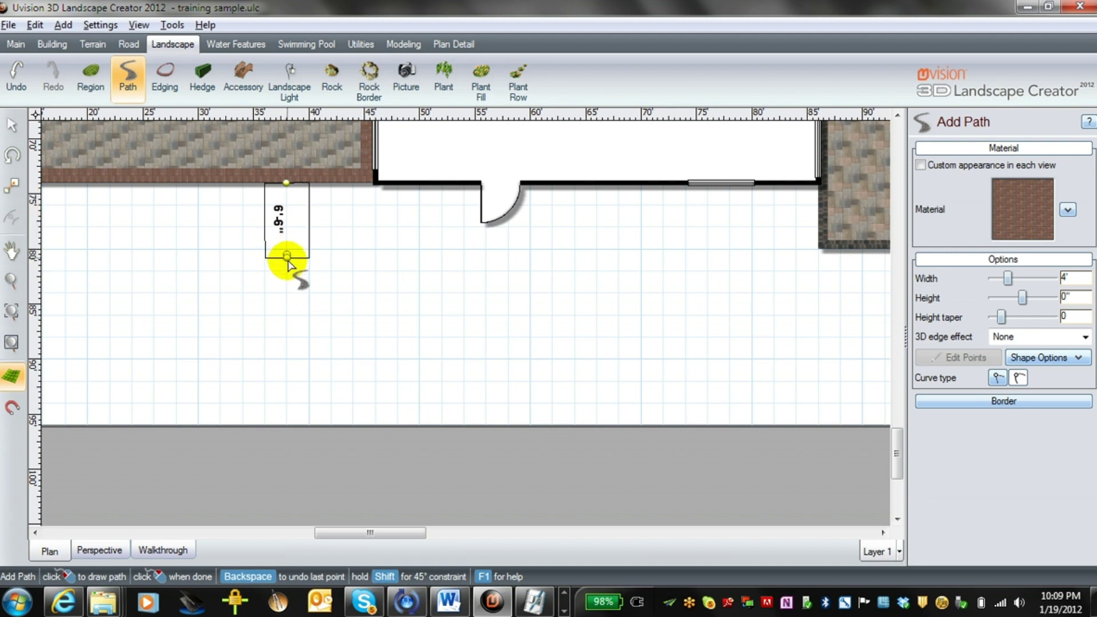
- Lay the walkway's 6'6" first run and curve it eastward along the house
left_click(286, 255)
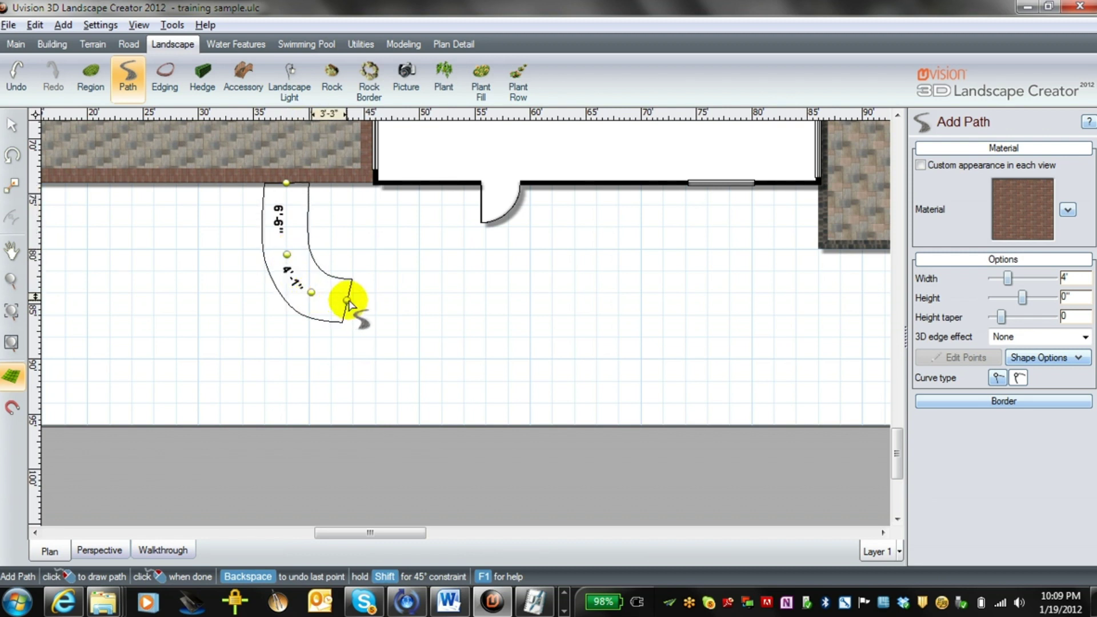
left_click(354, 302)
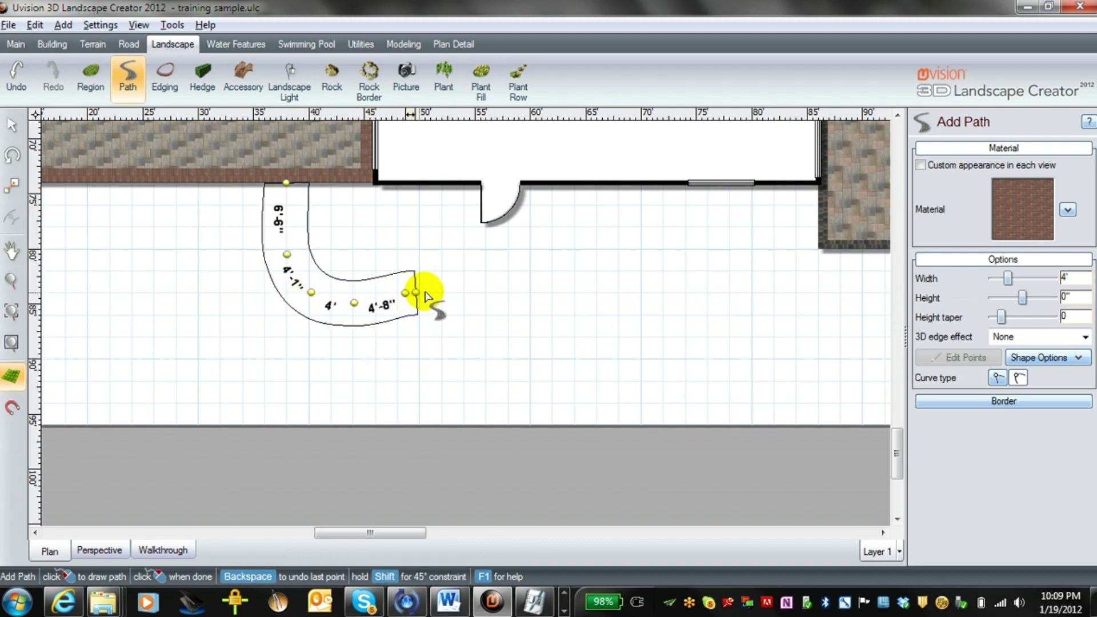
left_click(455, 273)
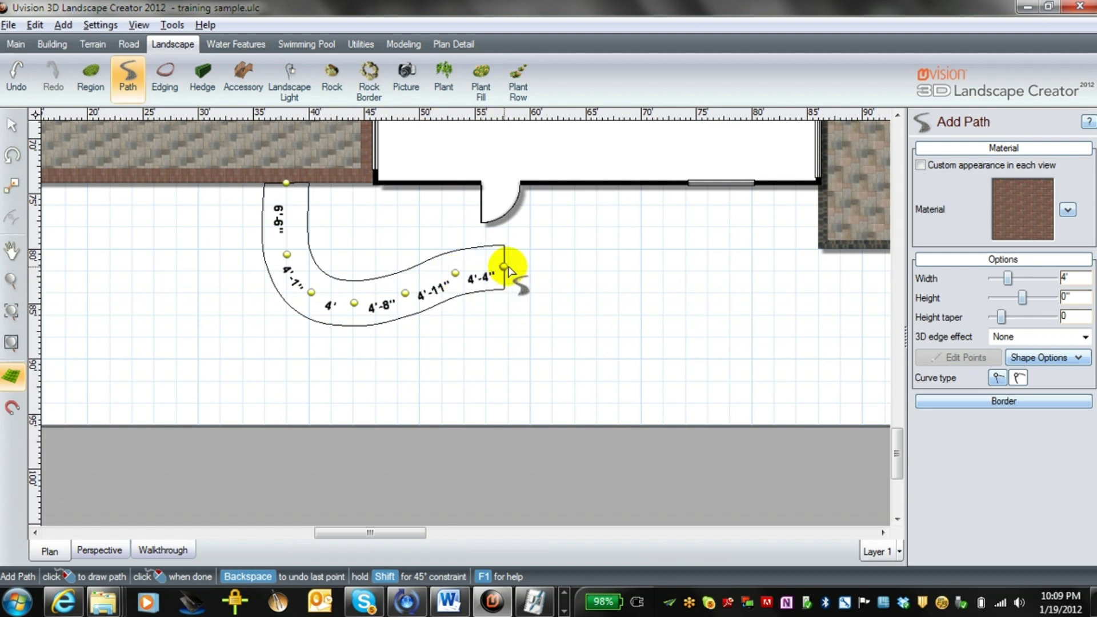
left_click(503, 267)
left_click(555, 267)
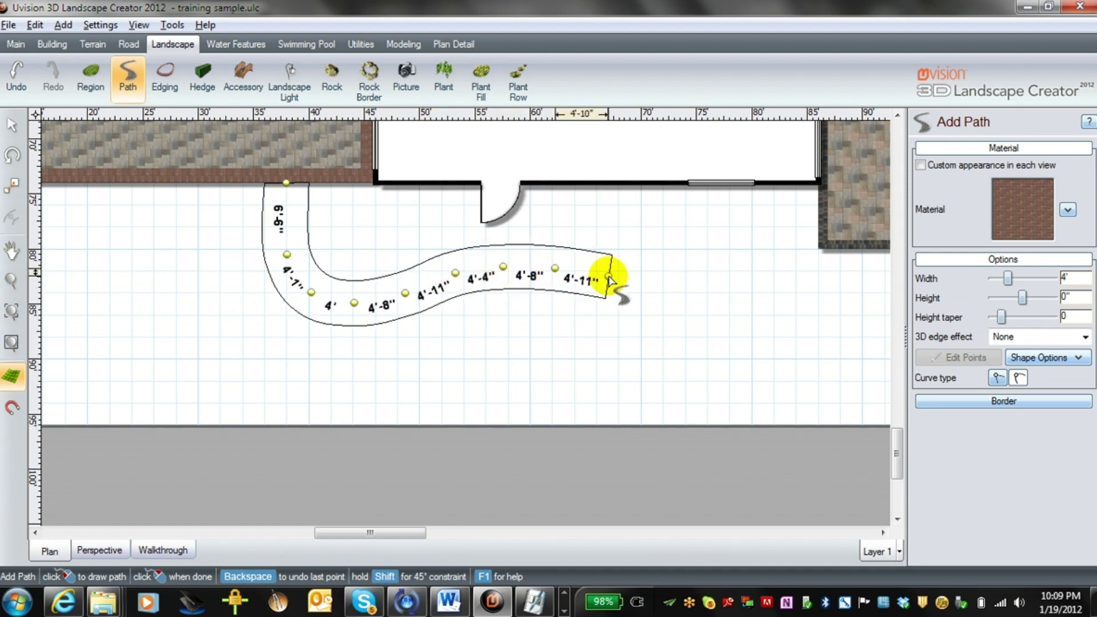
left_click(608, 278)
left_click(656, 292)
left_click(700, 312)
left_click(741, 338)
left_click(794, 349)
- Curve the walkway up to end at the patio edge and finish the path
middle_click_drag(821, 353, 486, 340)
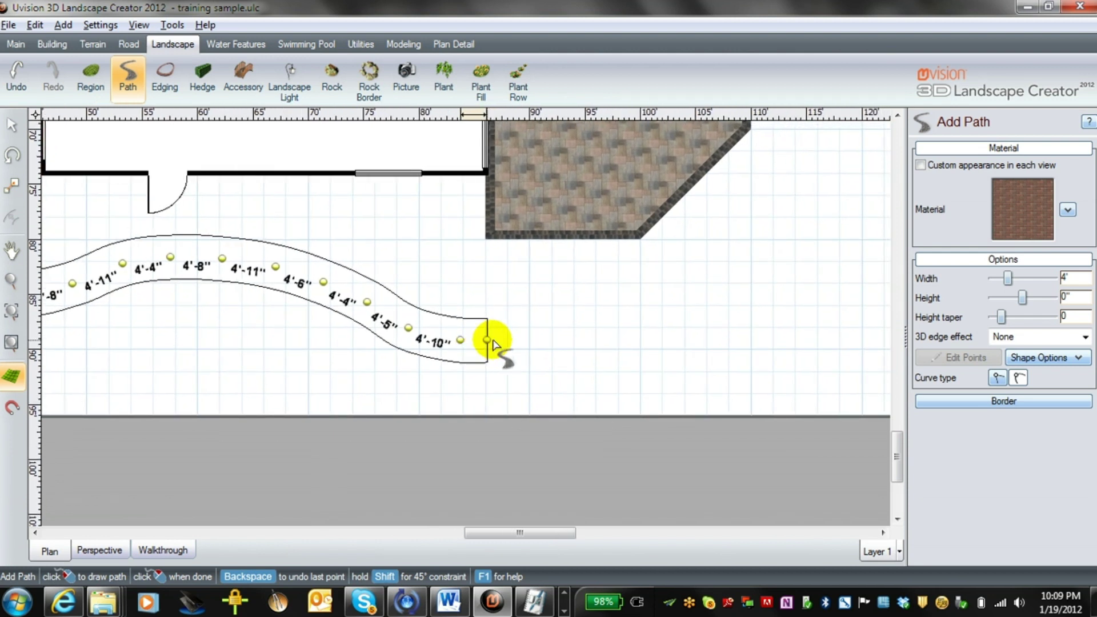
left_click(513, 334)
left_click(543, 313)
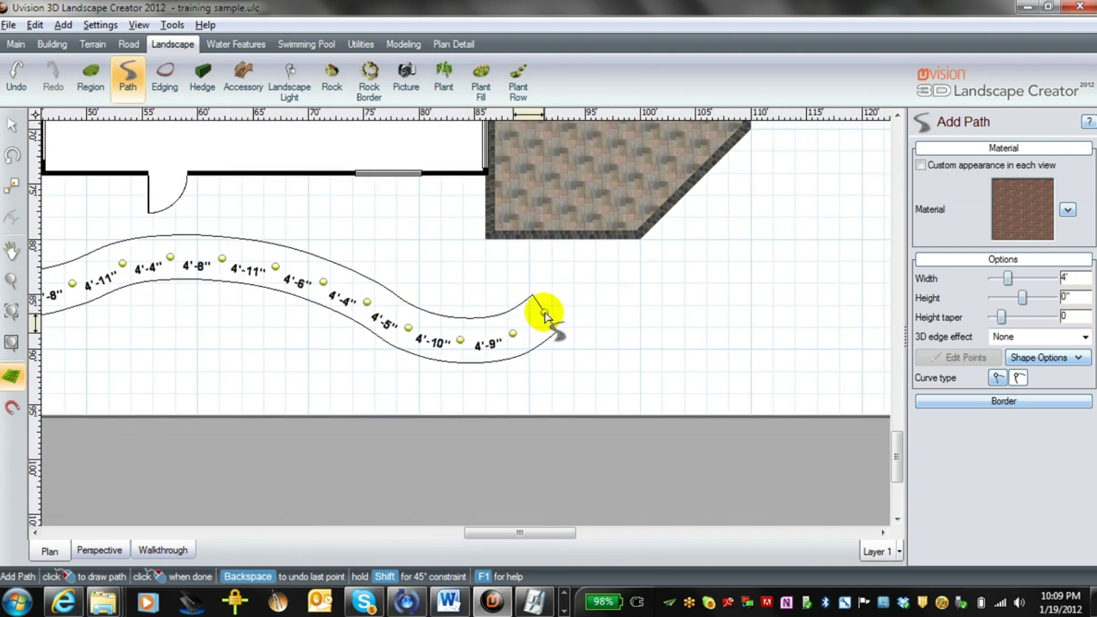
left_click(550, 284)
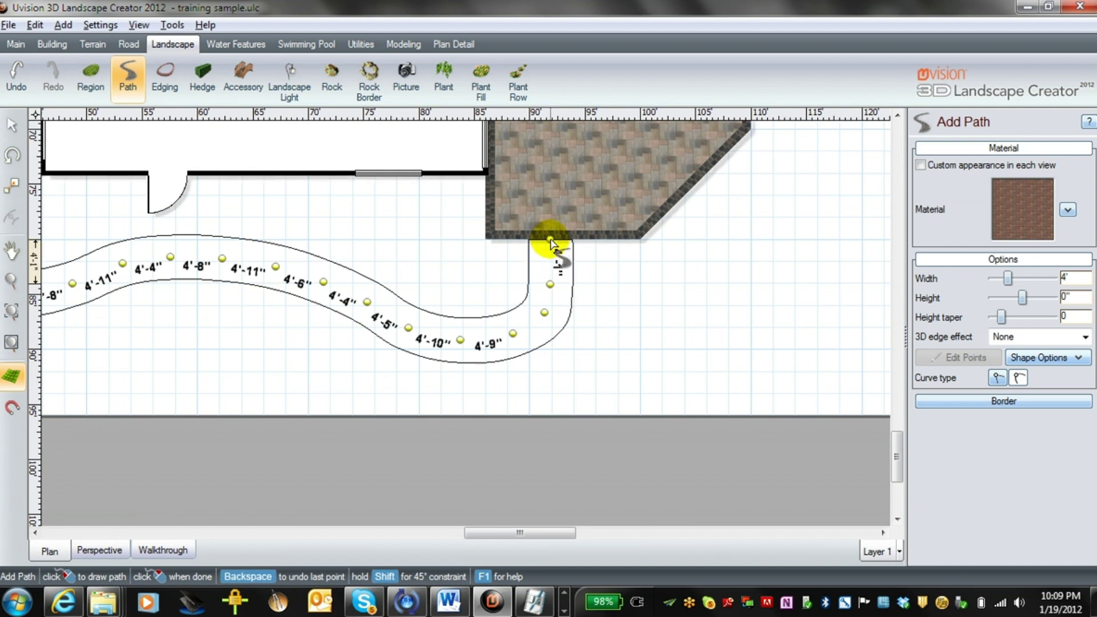
left_click(552, 241)
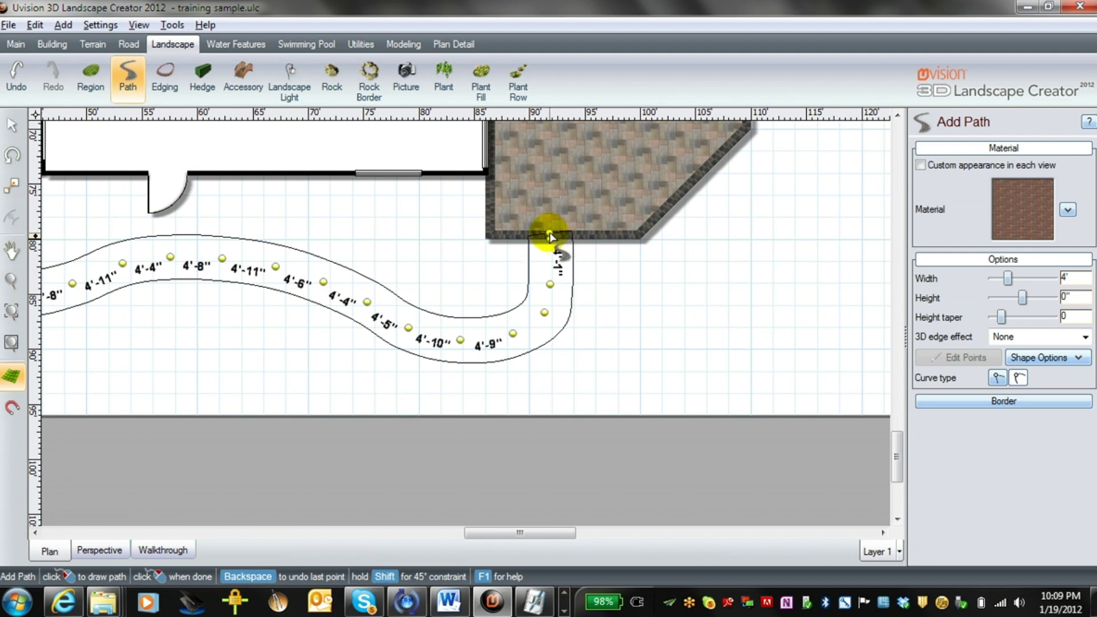
right_click(551, 237)
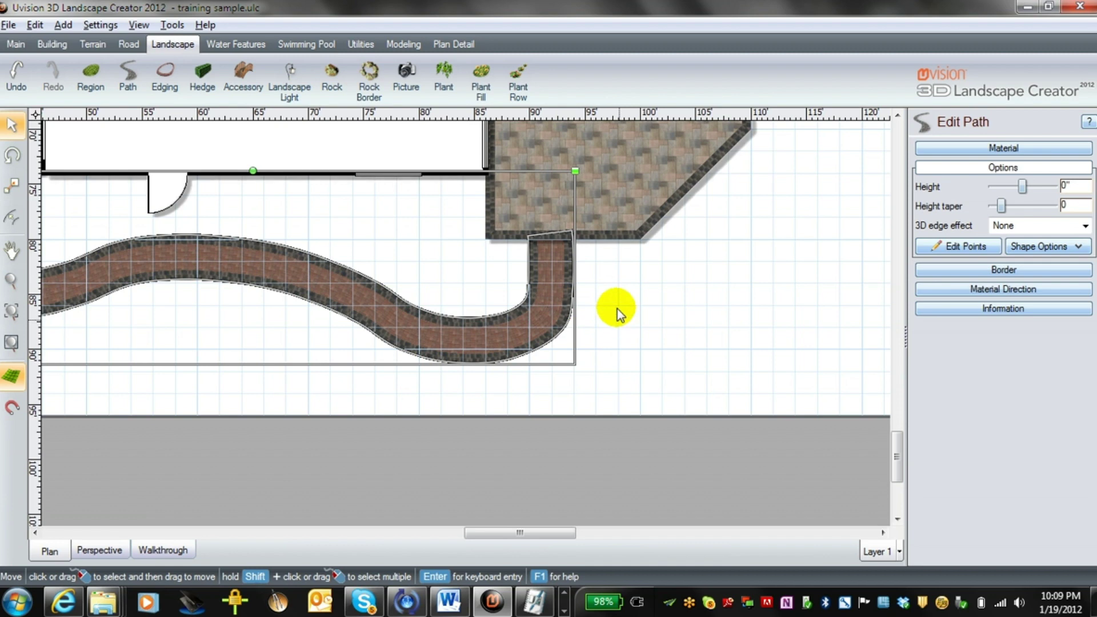
- Zoom in and pan to where the walkway's end meets the patio
scroll(584, 308, "down", 2)
scroll(583, 307, "up", 4)
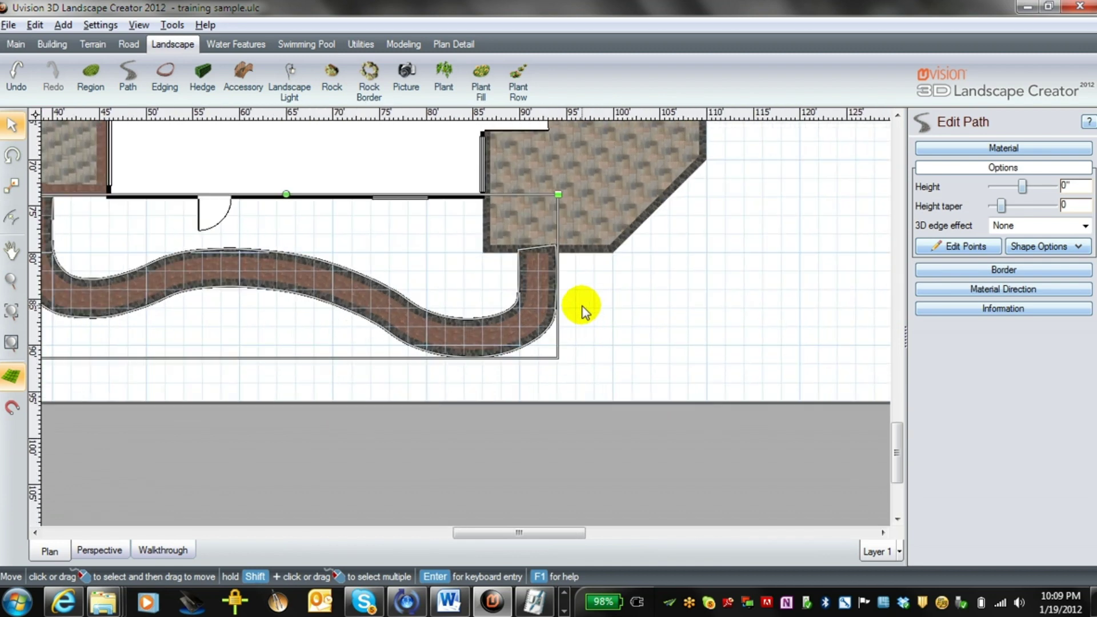
scroll(581, 308, "up", 4)
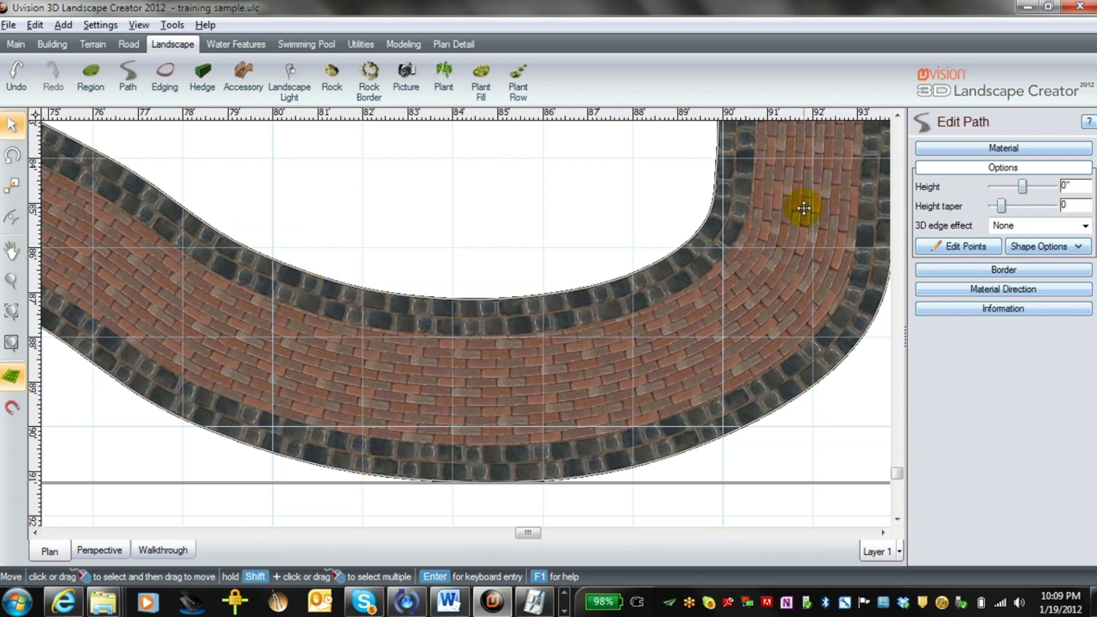
middle_click_drag(803, 207, 605, 414)
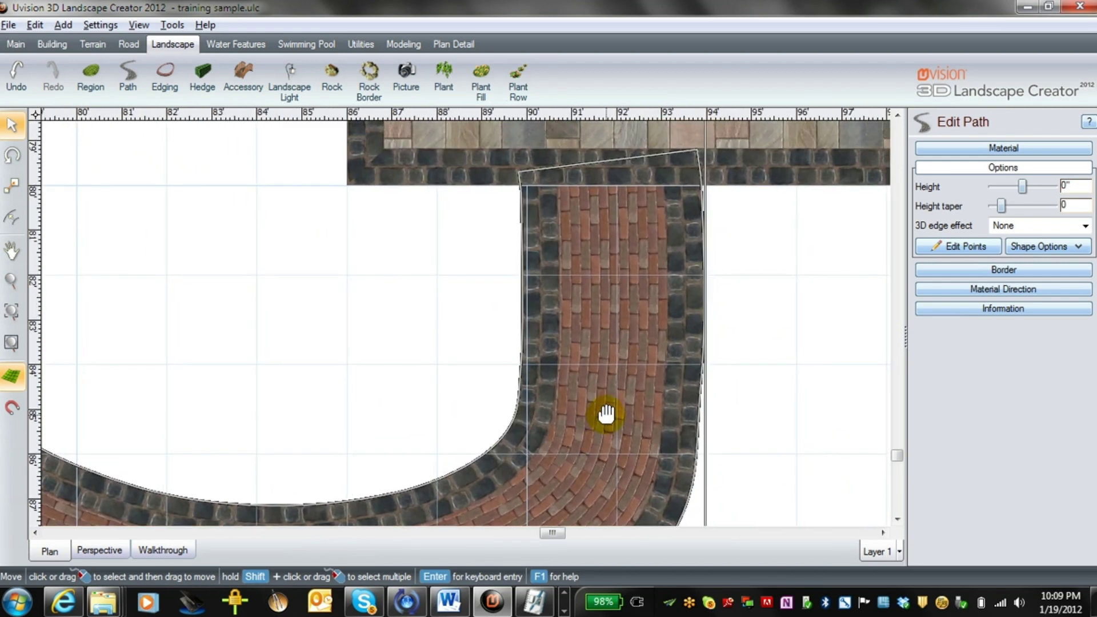
- Show the walkway's edit points, delete the extra top-right corner and make the right side straight
left_click(972, 251)
left_click(968, 251)
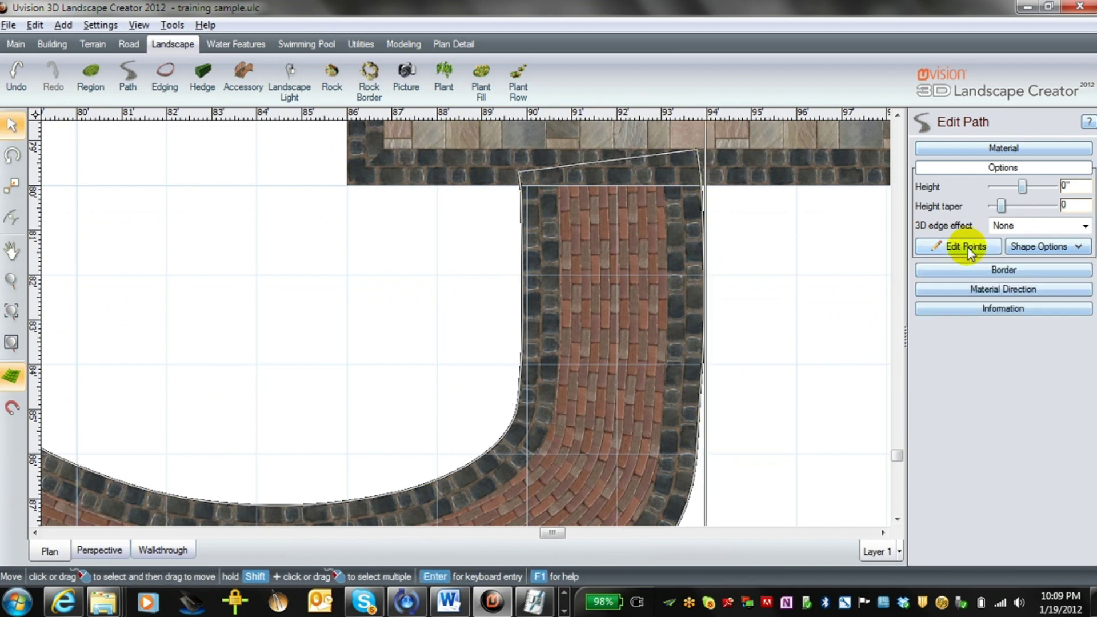
left_click(949, 251)
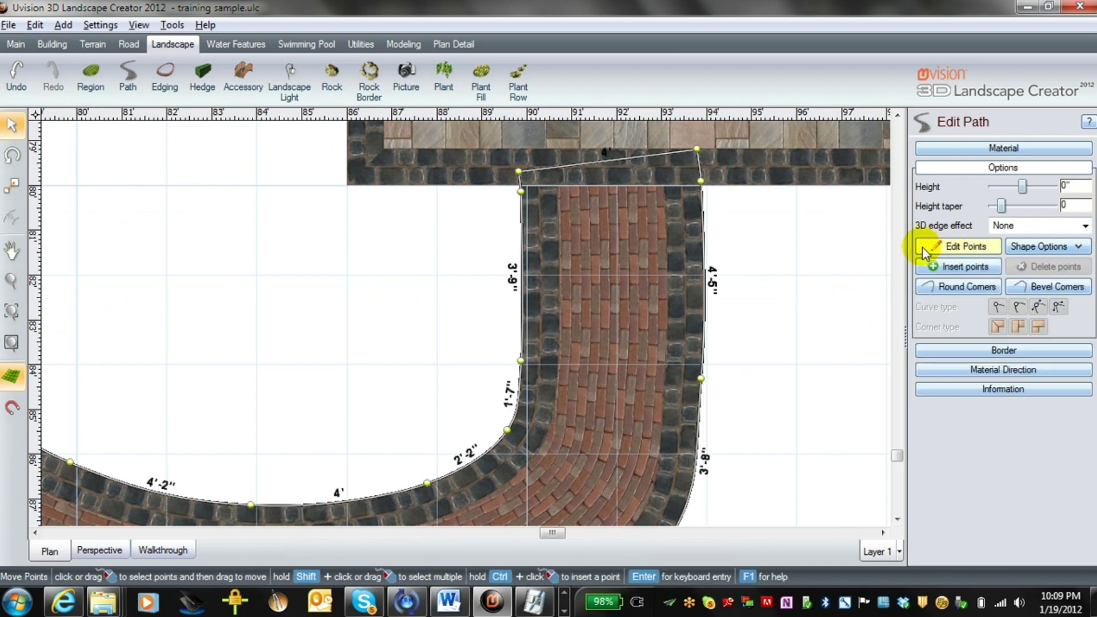
left_click(700, 150)
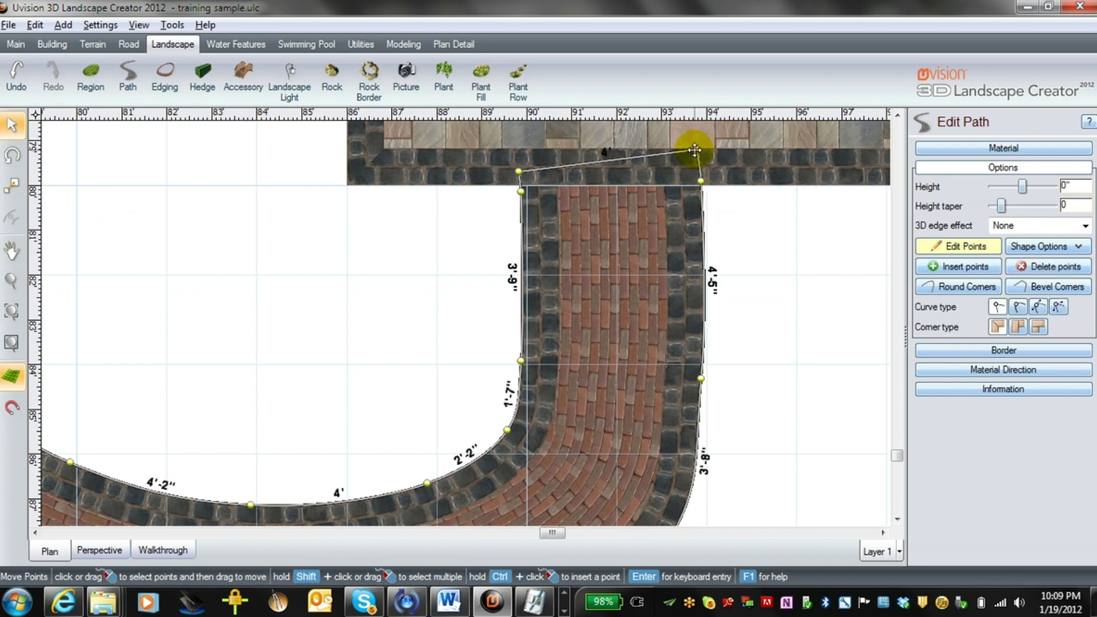
left_click(1067, 267)
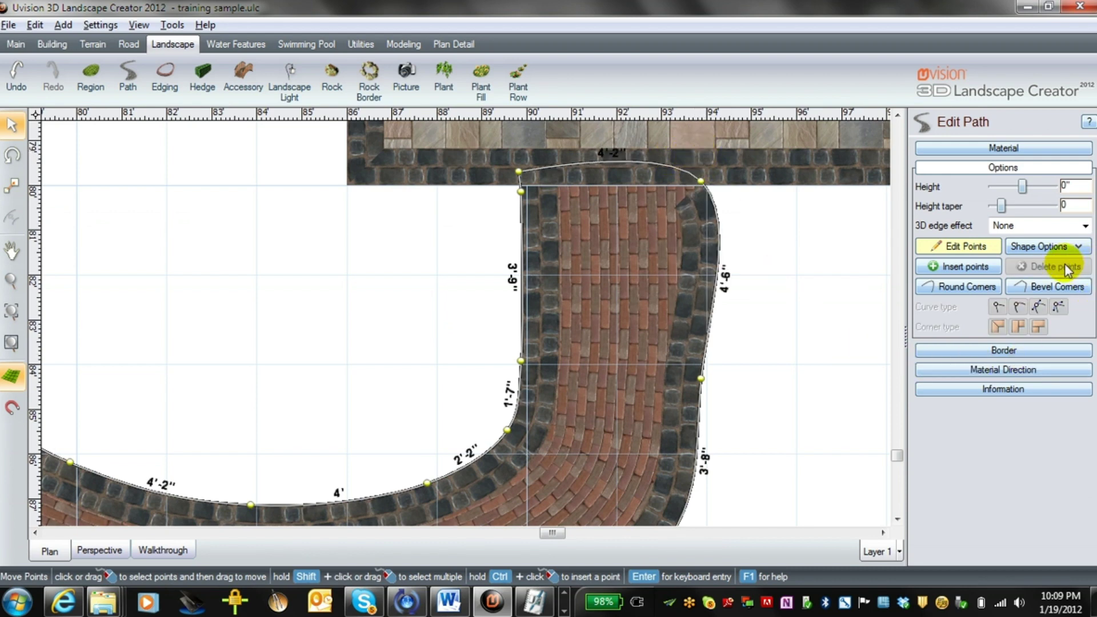
left_click(701, 183)
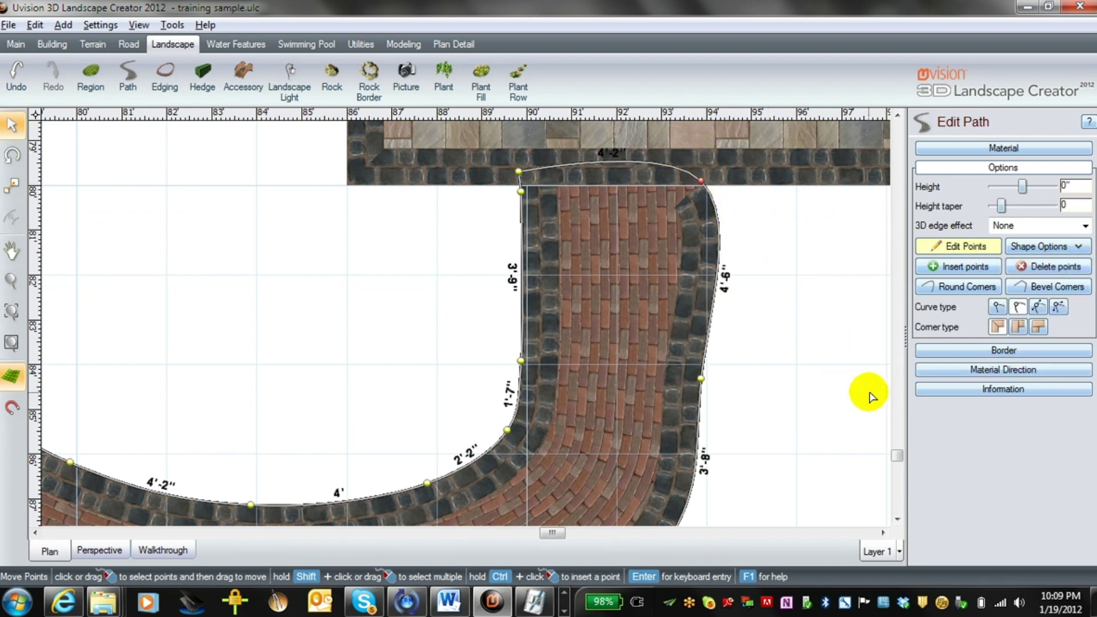
left_click(997, 309)
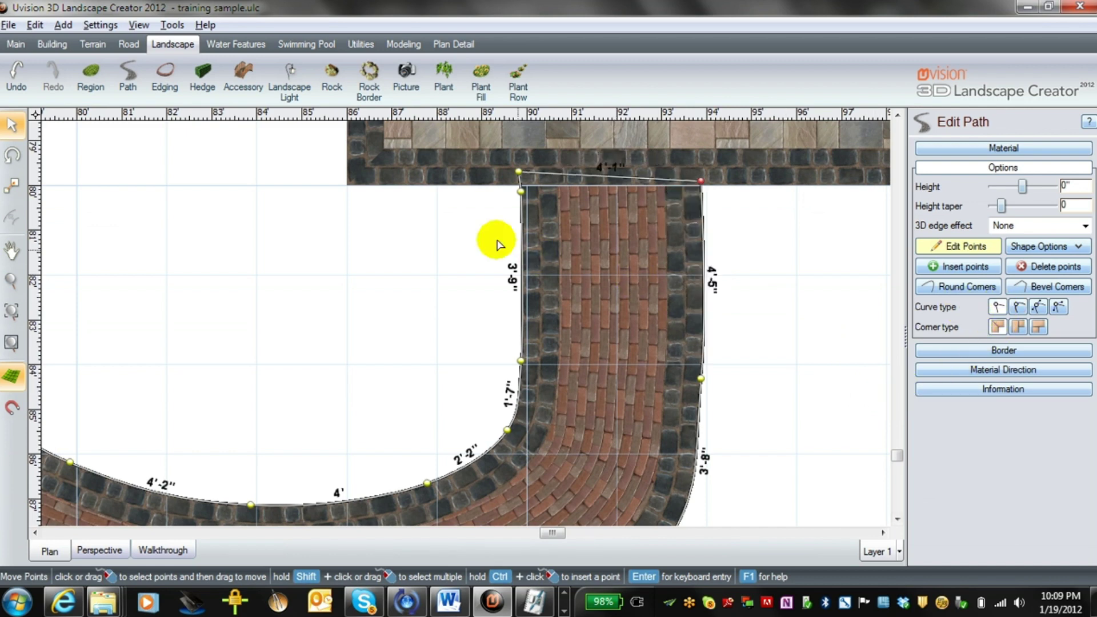
- Delete the extra top-left corner, straighten the edges, and move both corners onto the patio edge
left_click(514, 172)
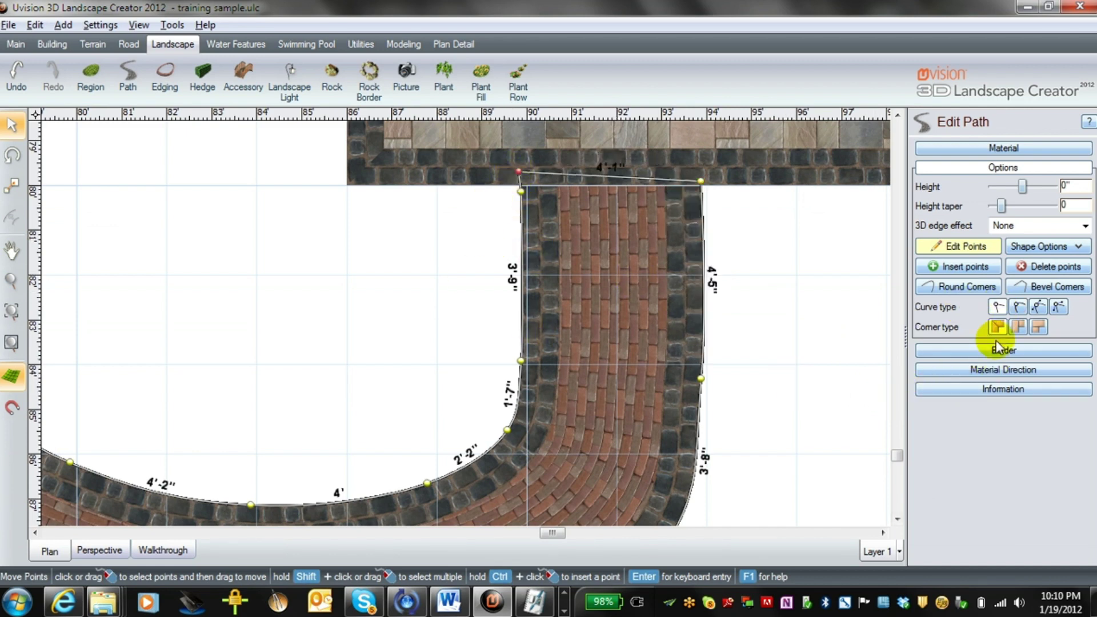
left_click(1033, 269)
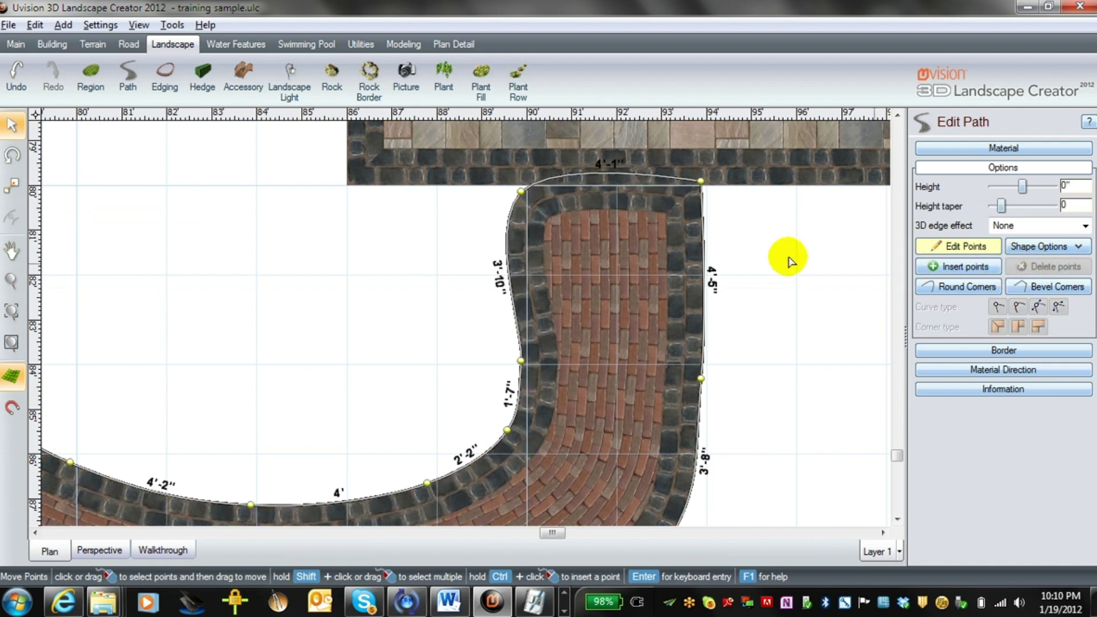
left_click_drag(521, 192, 519, 189)
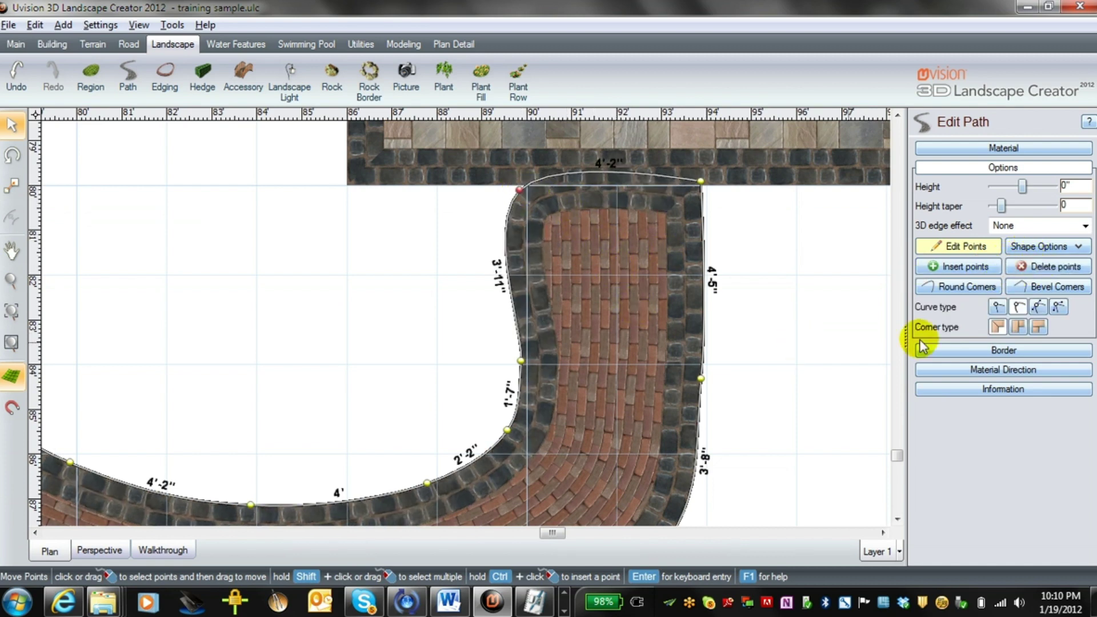
left_click(997, 307)
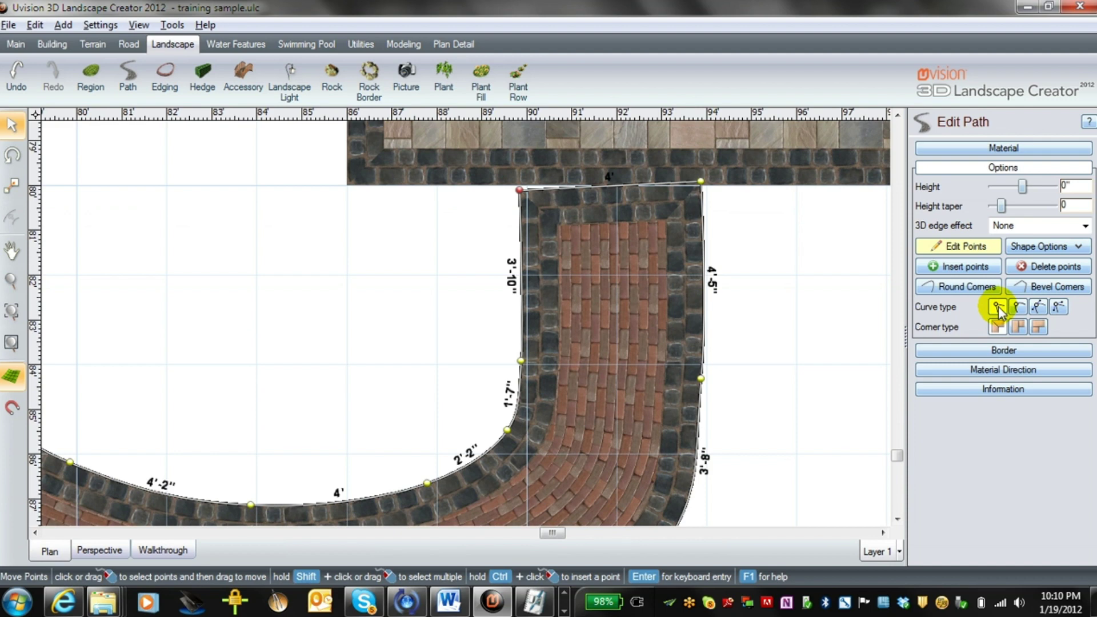
left_click_drag(516, 189, 517, 184)
left_click_drag(705, 183, 780, 185)
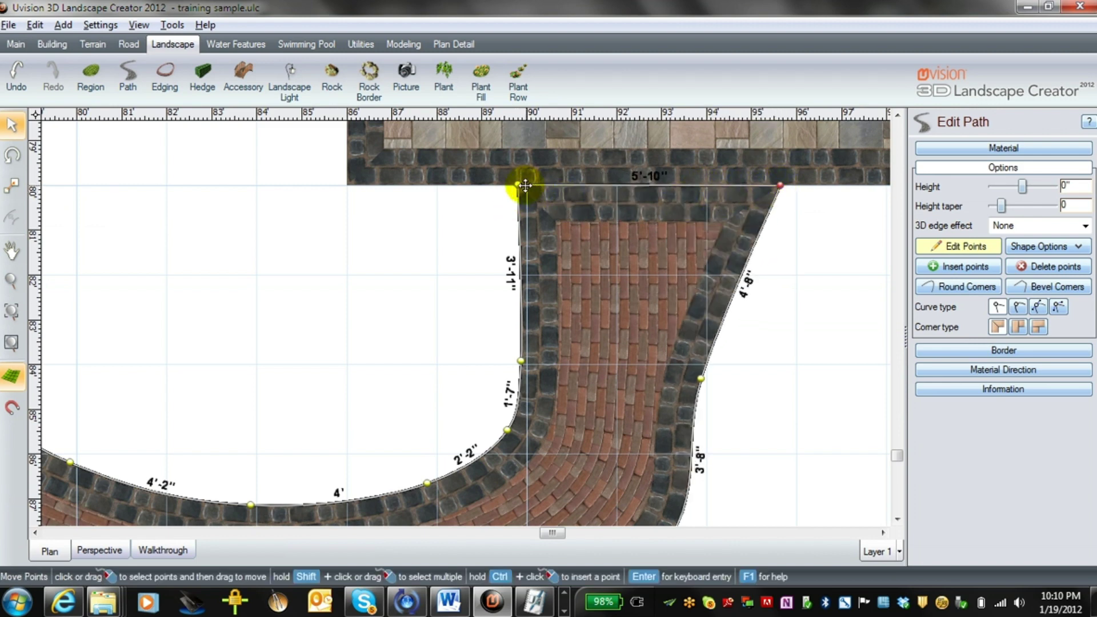
- Drag the walkway's top-left corner 2' left along the patio edge to flare the end
left_click_drag(518, 185, 429, 185)
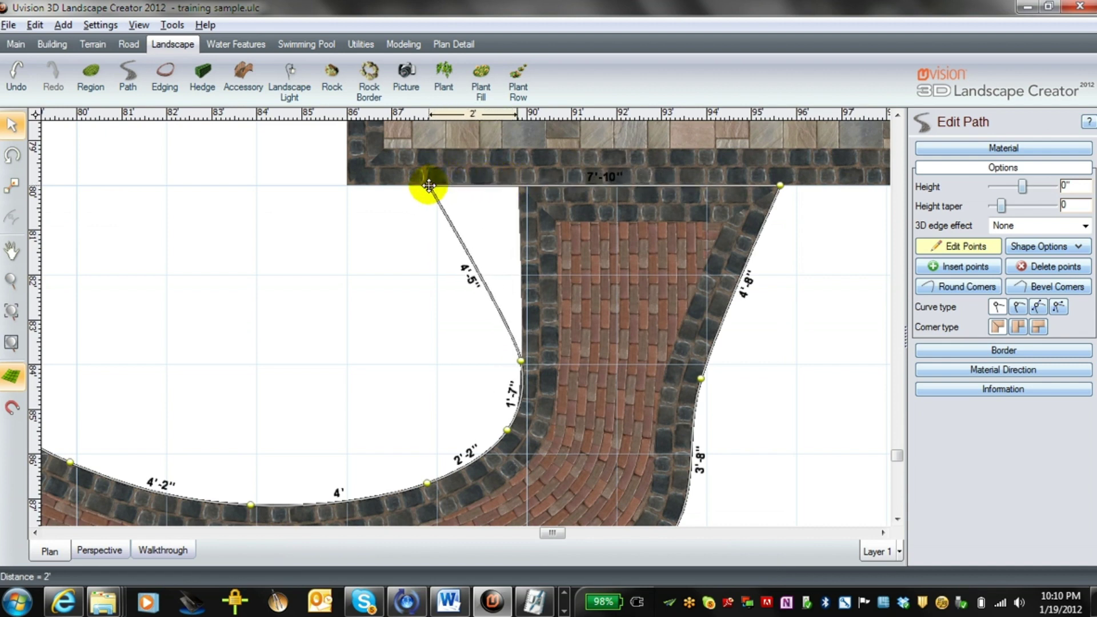
scroll(372, 363, "down", 3)
- Adjust the left and right flare points to smooth both curves, then turn off Edit Points
scroll(372, 359, "down", 2)
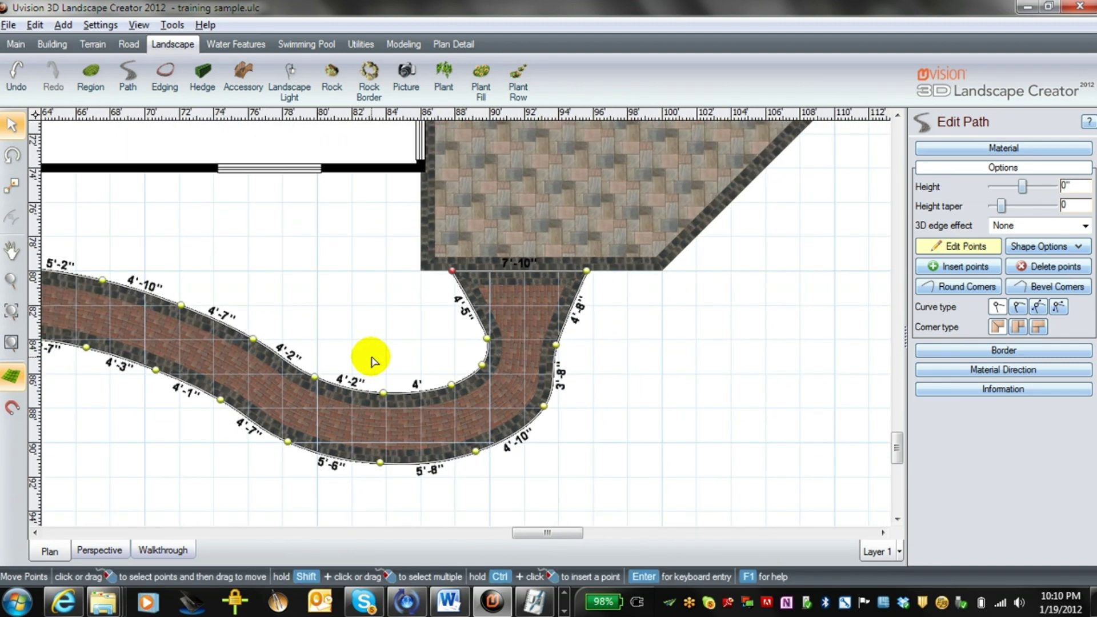
left_click(485, 338)
left_click_drag(482, 366, 476, 366)
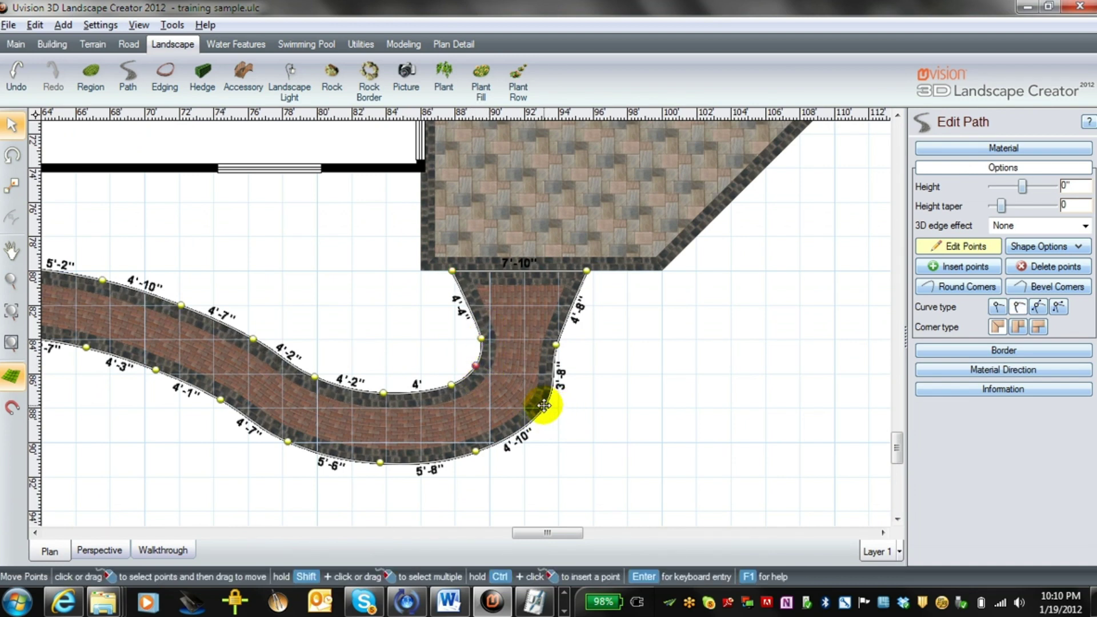
left_click_drag(543, 406, 540, 399)
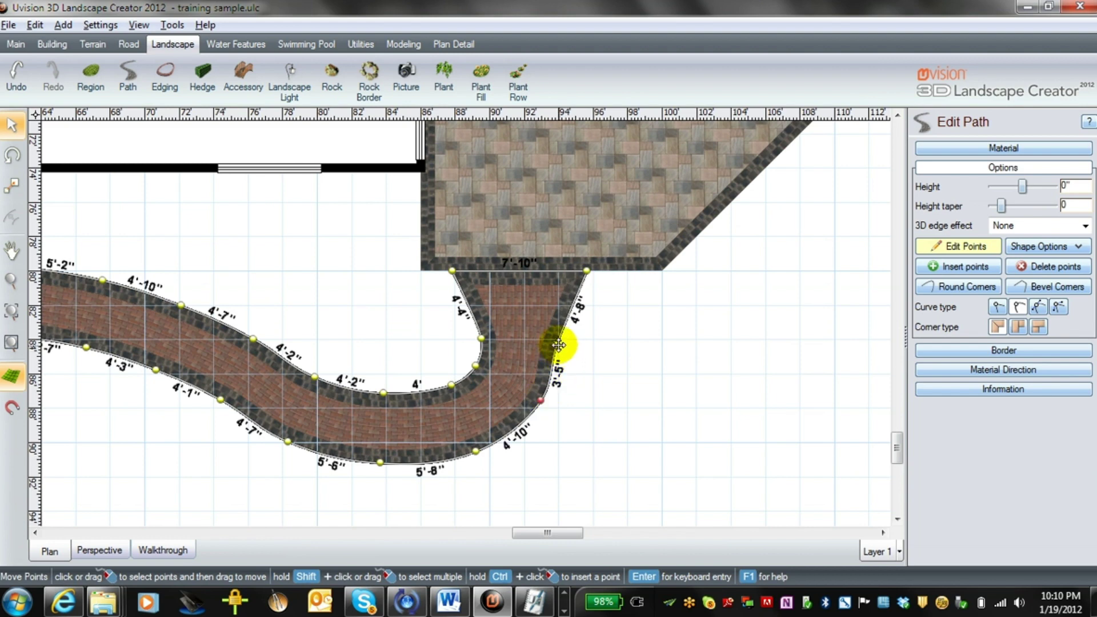
left_click_drag(556, 345, 562, 343)
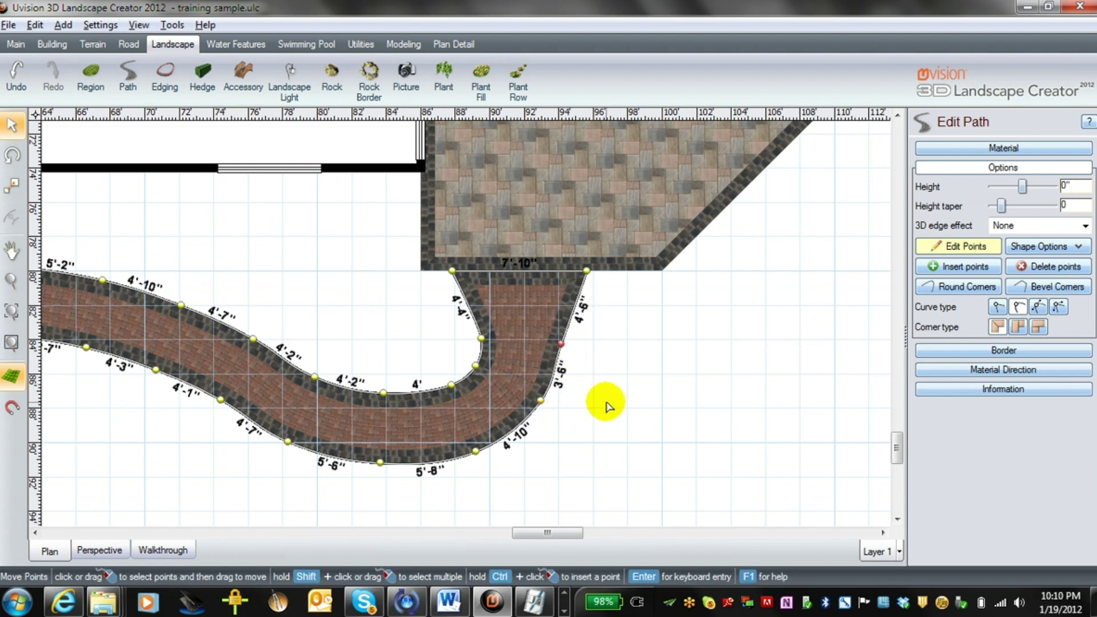
left_click(963, 249)
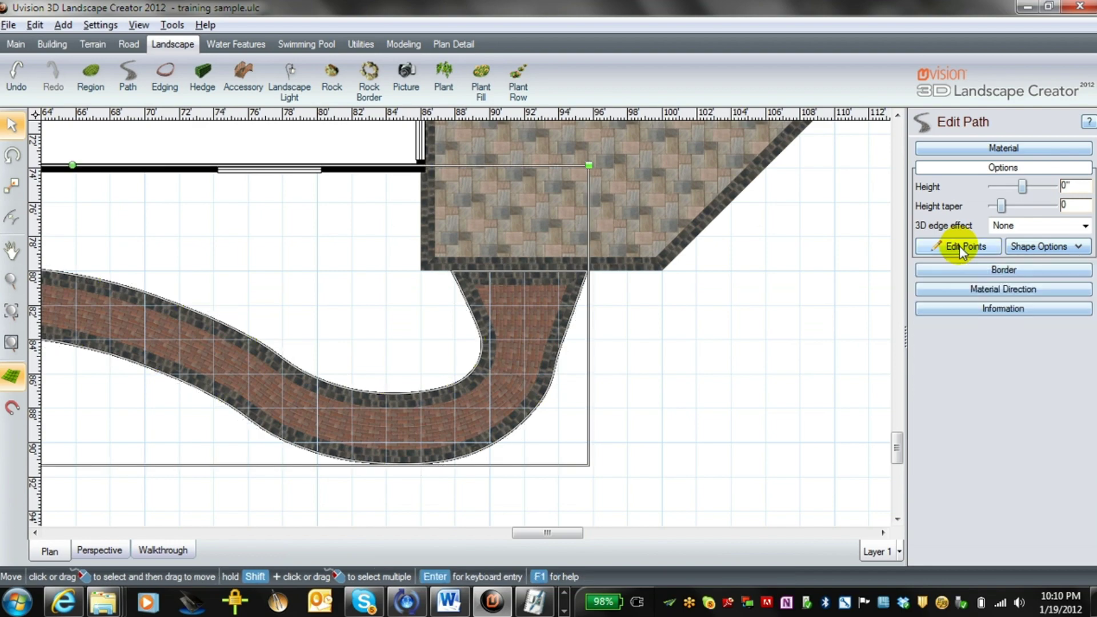